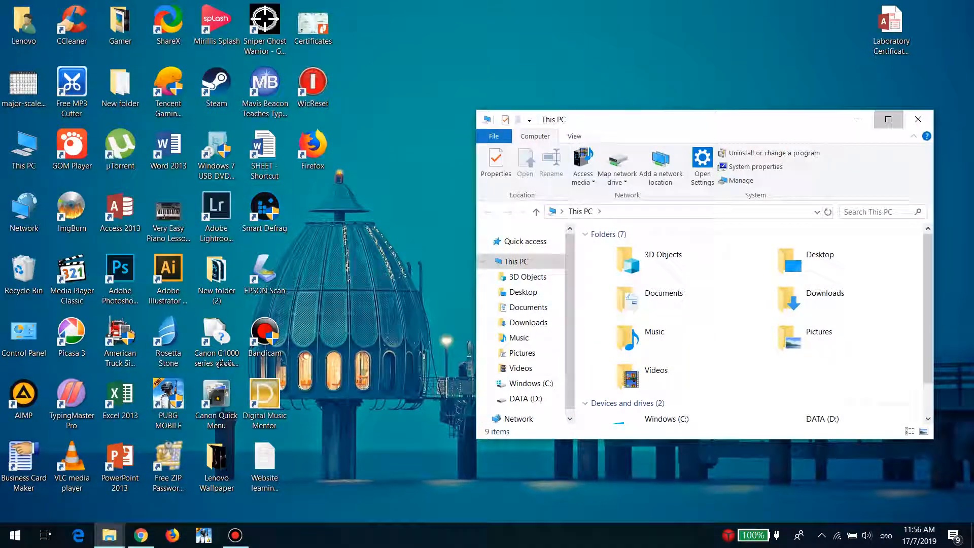
Open the Word document ເພງລາວ from the DATA (D:) drive and dismiss the Office activation notice.
left_click(888, 119)
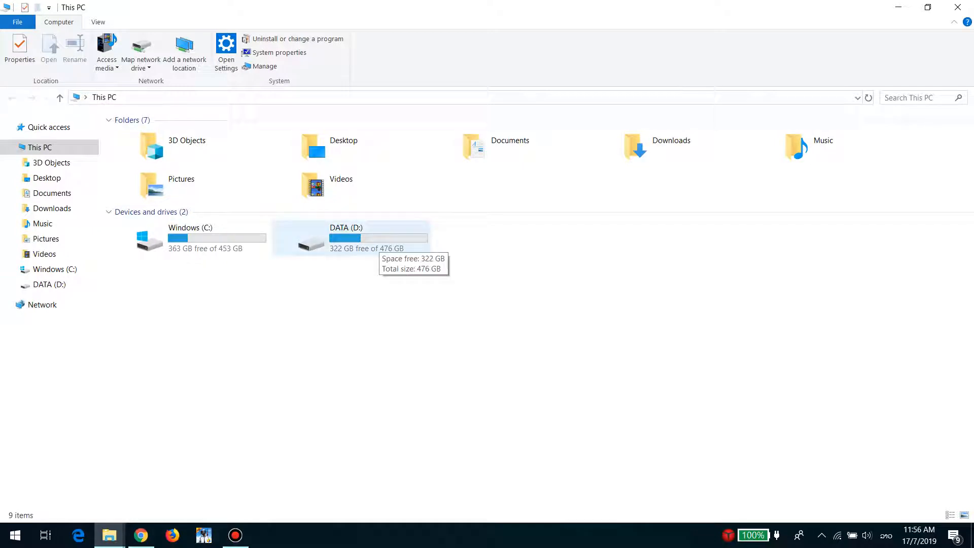
double_click(355, 238)
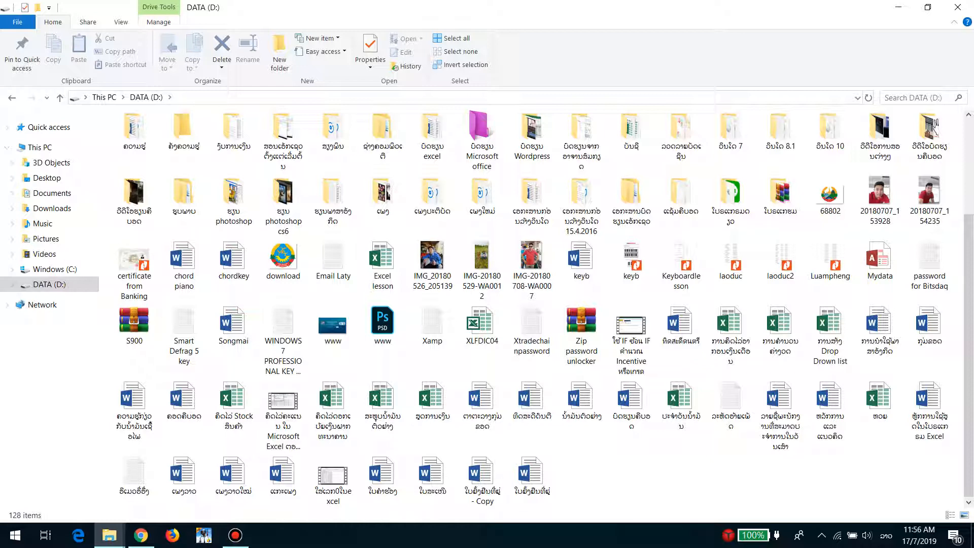
left_click(184, 475)
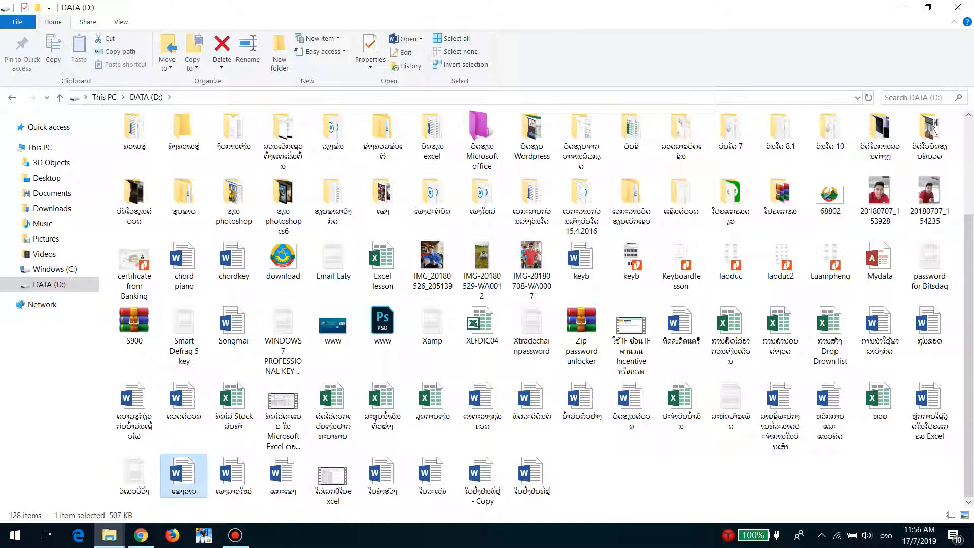
key("Return")
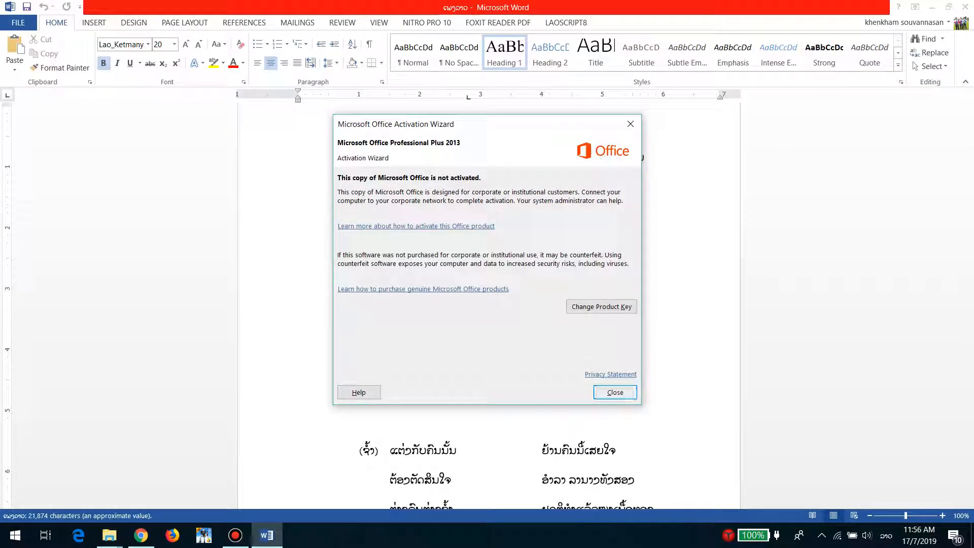
key("Return")
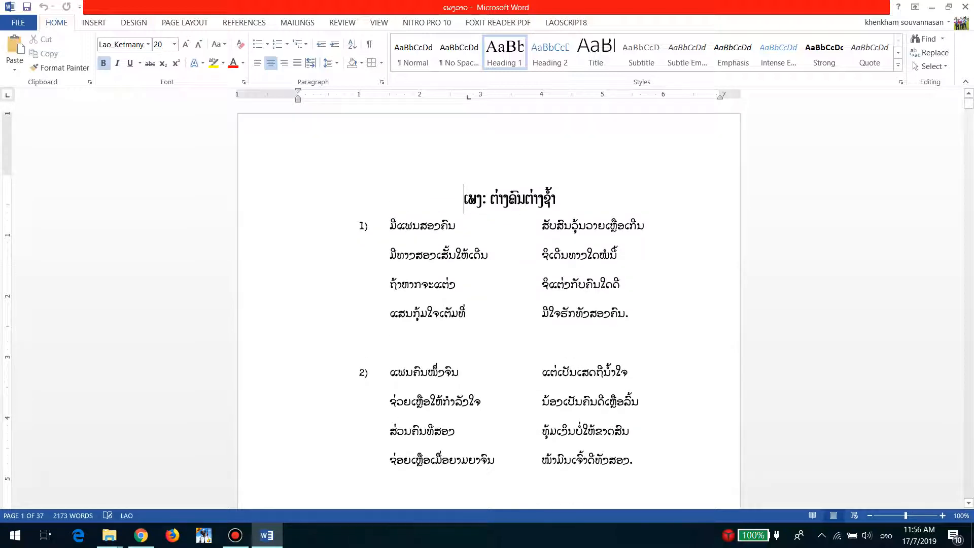
Look through the song pages of the document, examining how each title and its lyrics are laid out.
triple_click(555, 198)
scroll(509, 353, "down", 10)
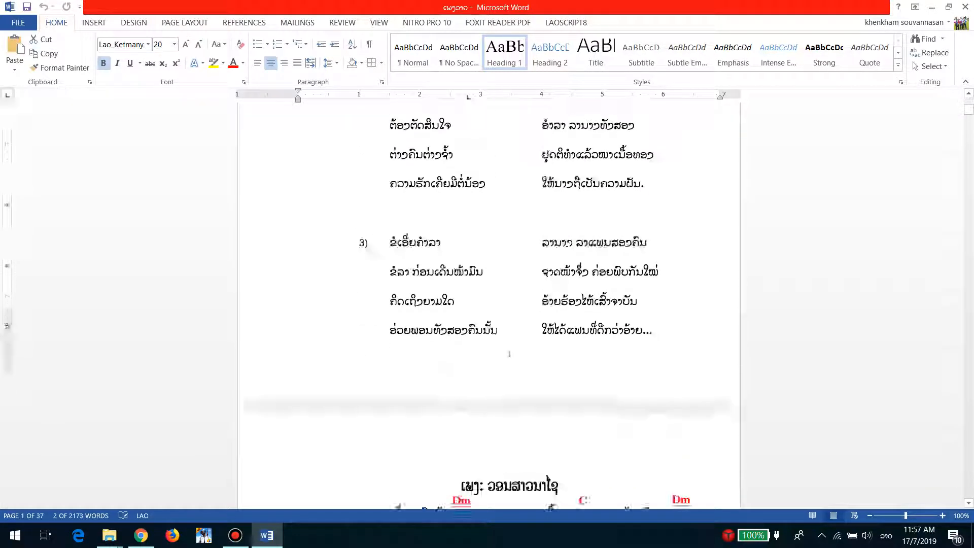
scroll(509, 354, "down", 3)
scroll(509, 353, "down", 6)
scroll(509, 354, "down", 20)
scroll(510, 354, "down", 20)
scroll(509, 354, "down", 7)
scroll(510, 353, "up", 14)
scroll(509, 354, "up", 20)
scroll(509, 353, "up", 15)
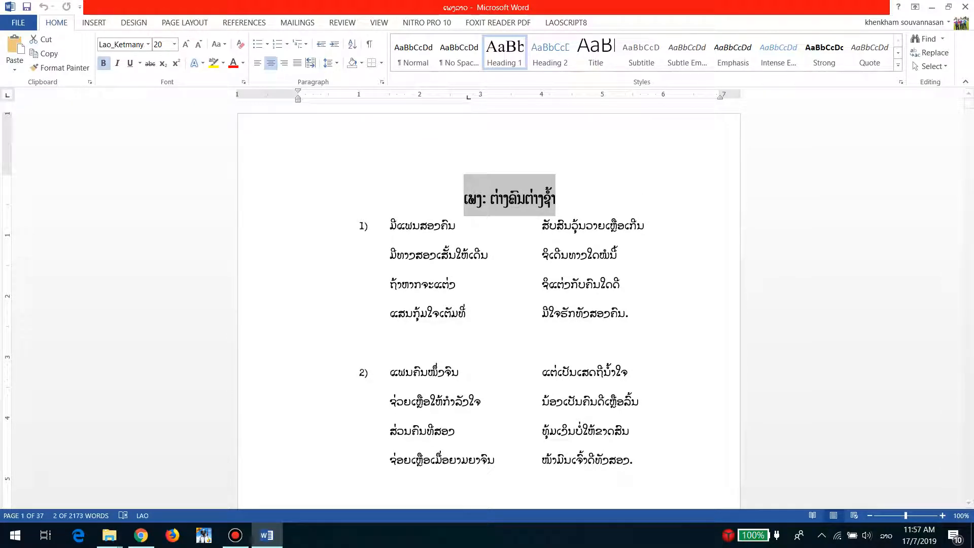
left_click(94, 22)
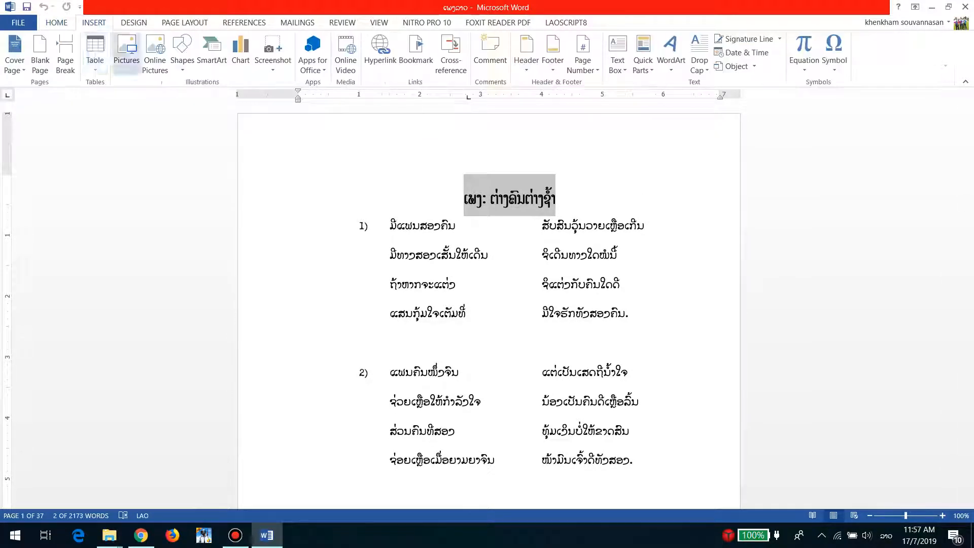
left_click(487, 198)
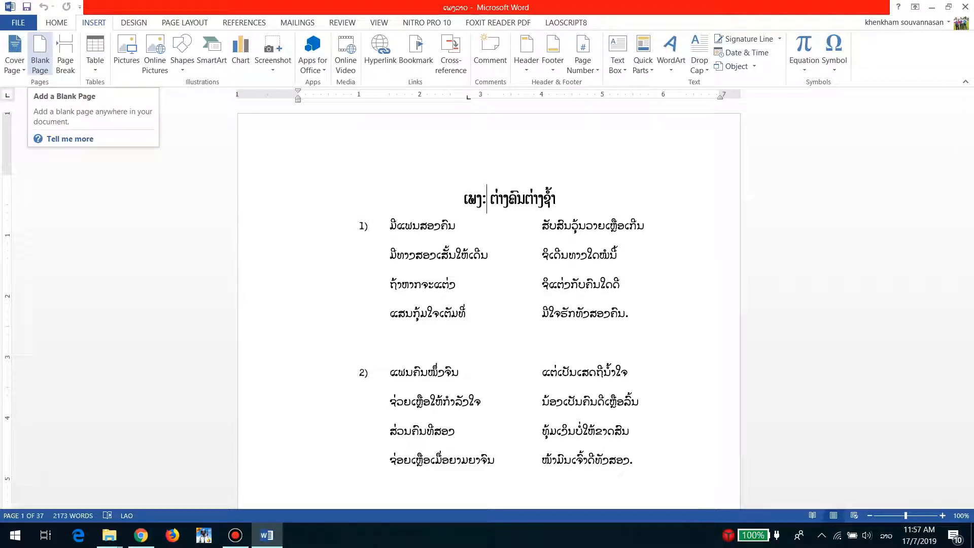
left_click(40, 53)
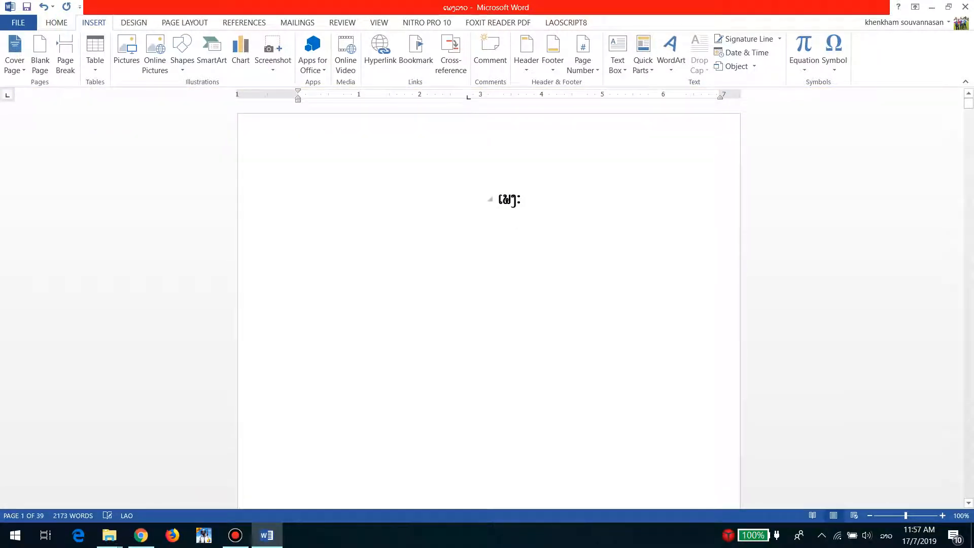
key("ctrl+z")
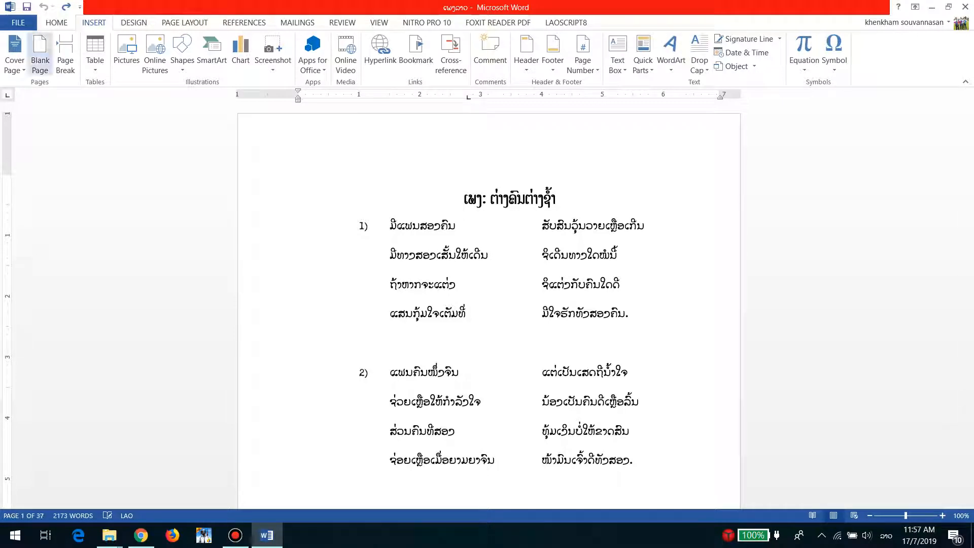
Insert a blank page at the start of the document, ahead of the first song title.
left_click(40, 53)
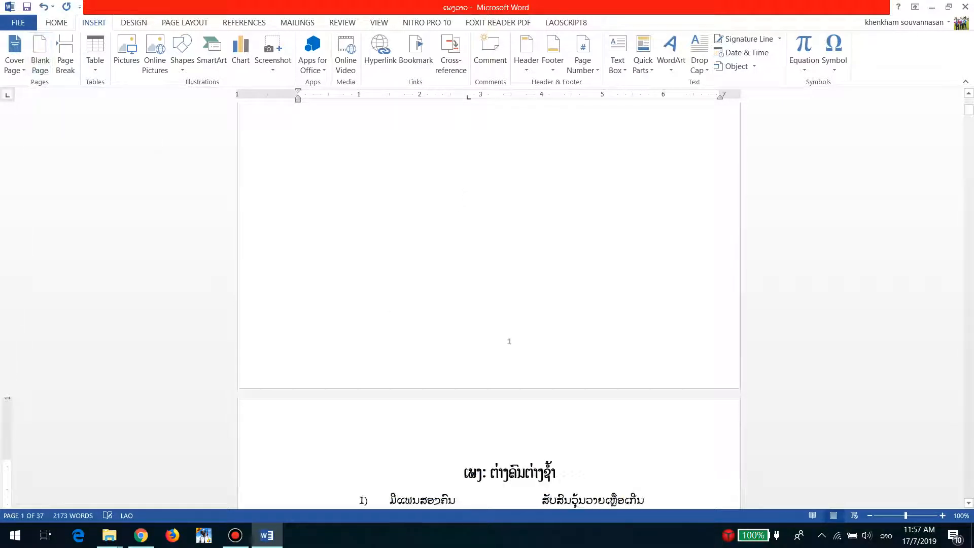
scroll(510, 486, "up", 5)
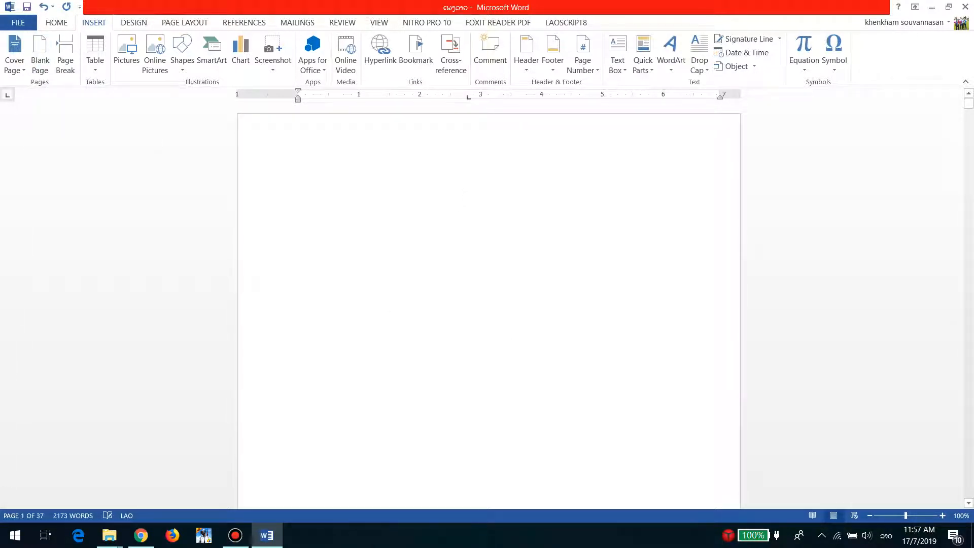
scroll(489, 304, "down", 10)
scroll(489, 305, "up", 10)
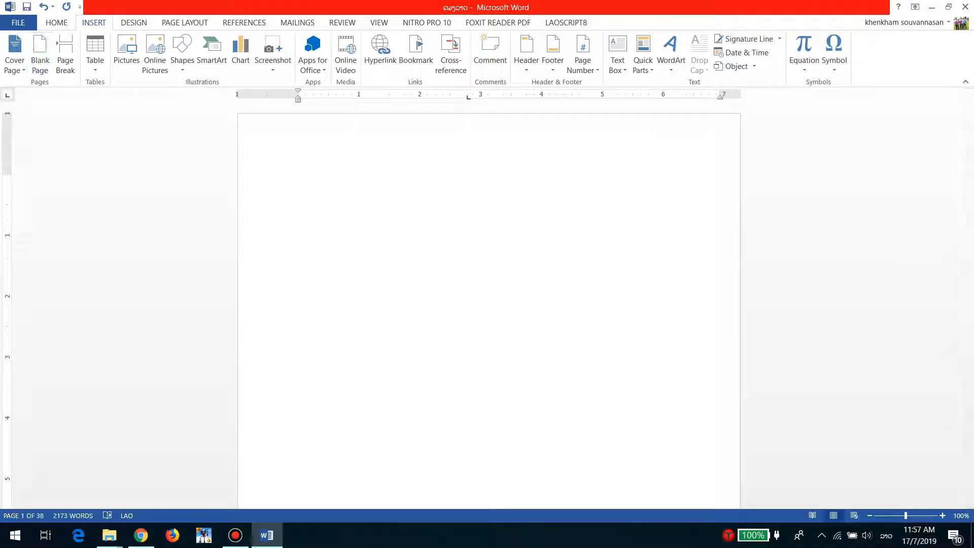
Examine the style applied to the first song title and compare the Heading 1 and Heading 2 options.
left_click(57, 22)
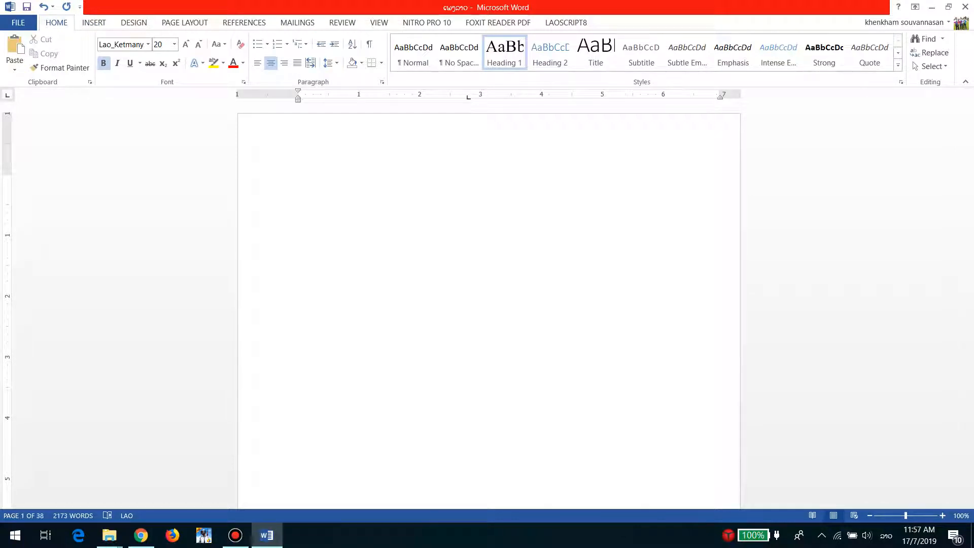
scroll(489, 304, "down", 10)
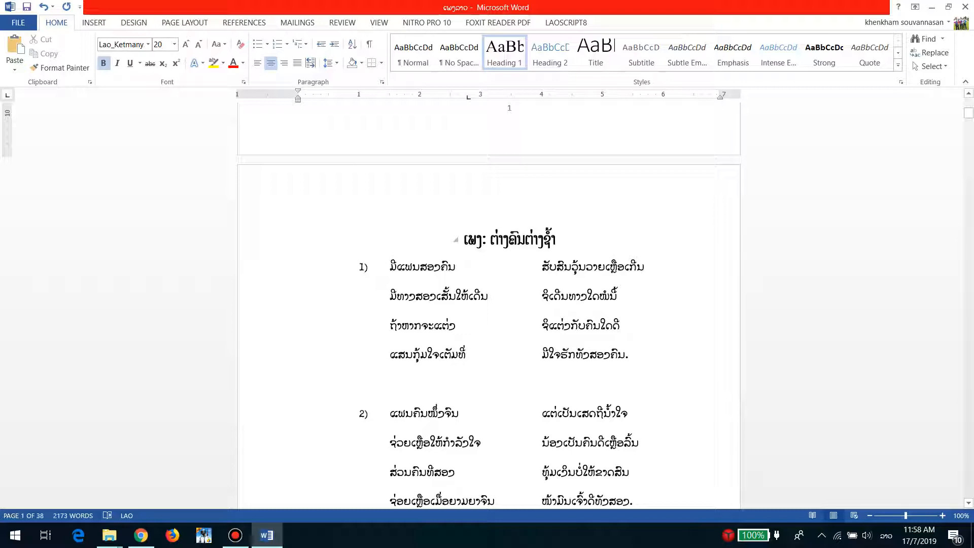
left_click_drag(556, 241, 464, 241)
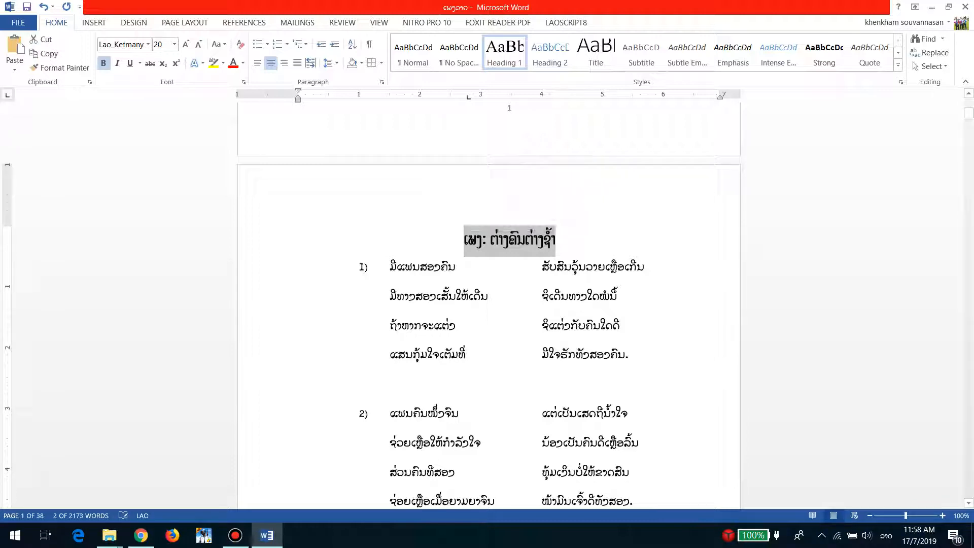
key("Right")
scroll(509, 337, "up", 5)
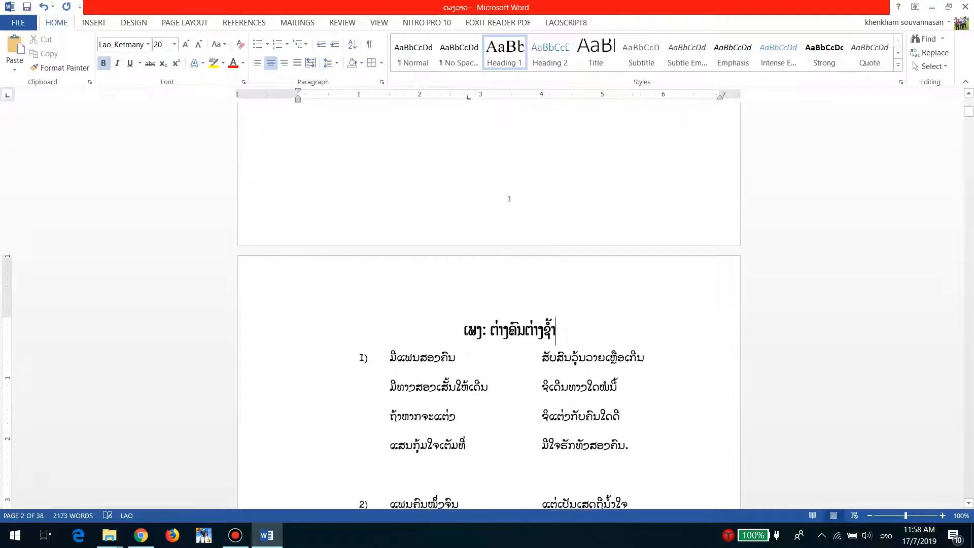
scroll(509, 337, "up", 3)
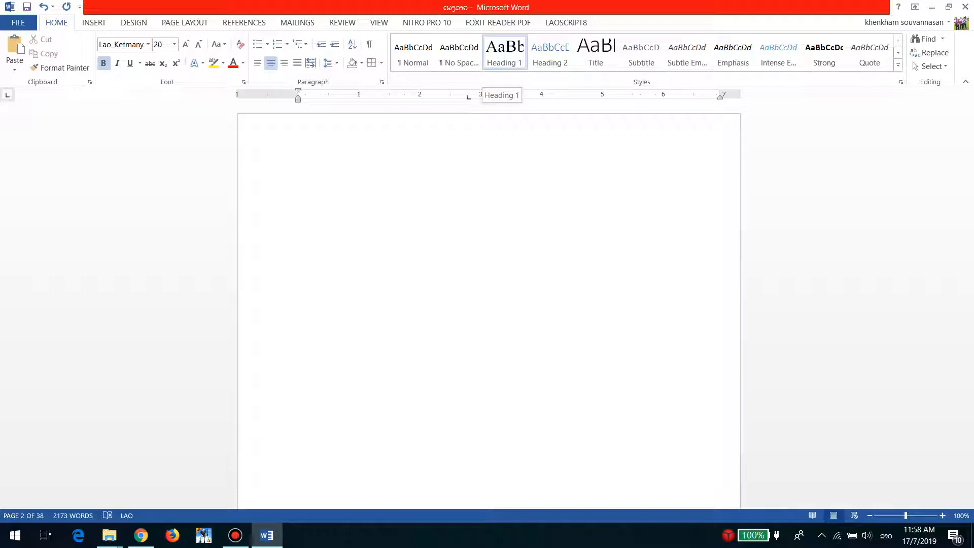
scroll(489, 305, "down", 5)
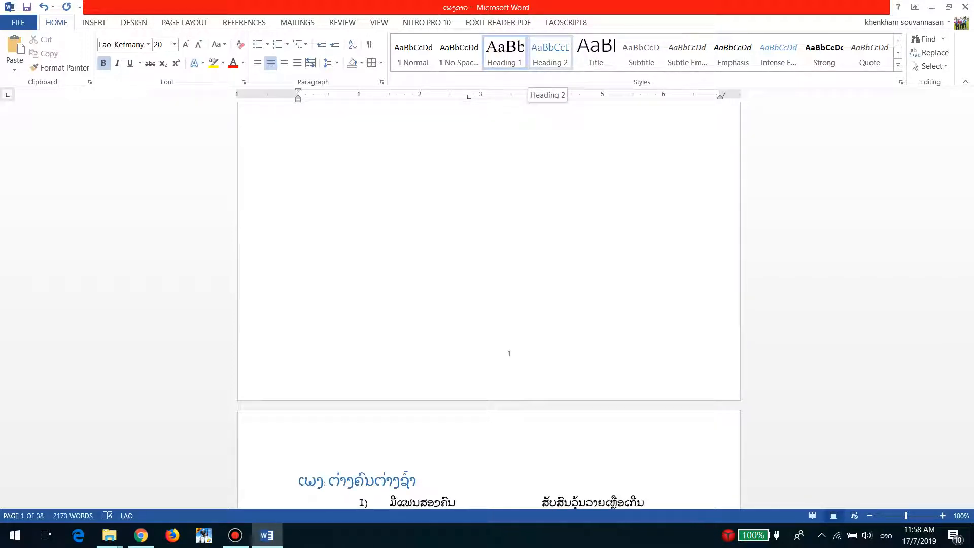
scroll(489, 304, "up", 5)
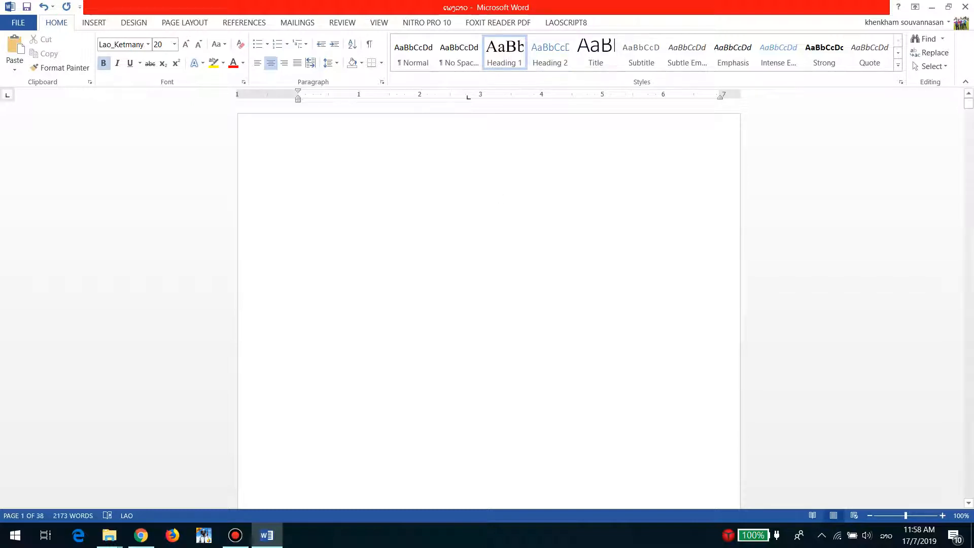
Select the song titles on pages 2, 3 and 4 together, keeping each earlier title in the selection.
scroll(489, 304, "down", 10)
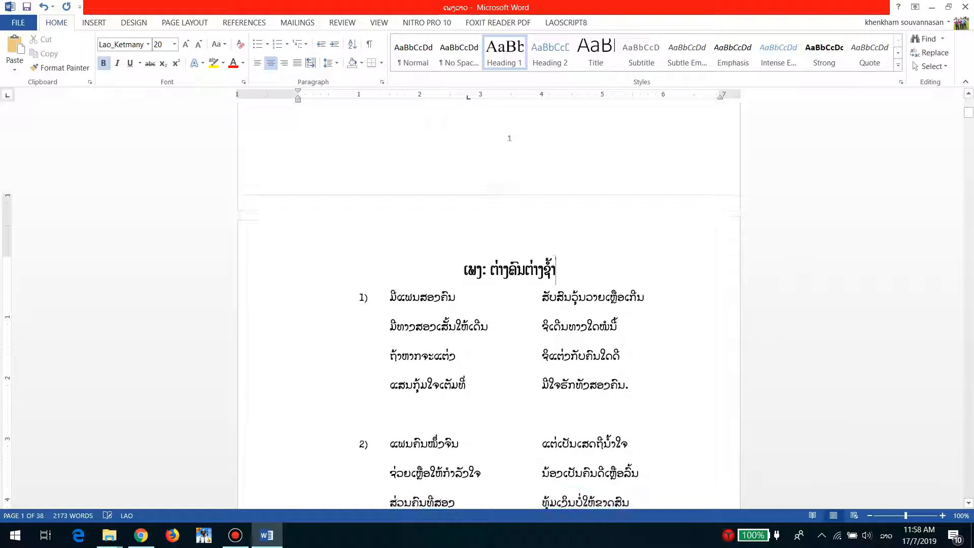
scroll(489, 304, "down", 2)
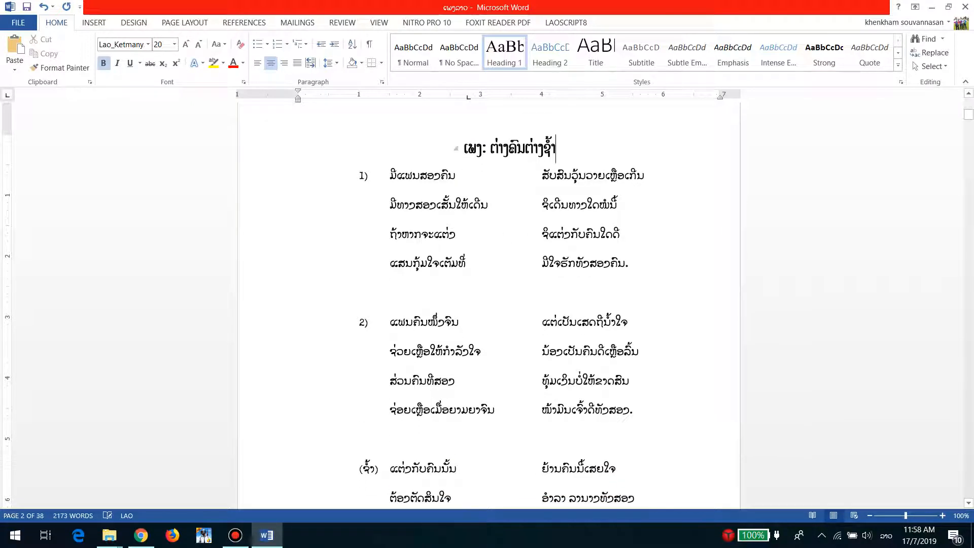
key("shift+Home")
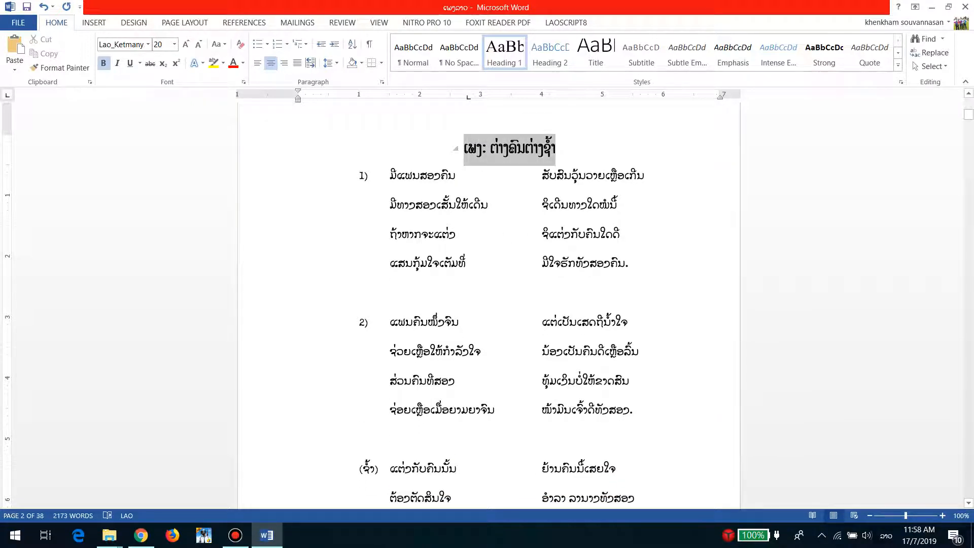
scroll(488, 305, "down", 2)
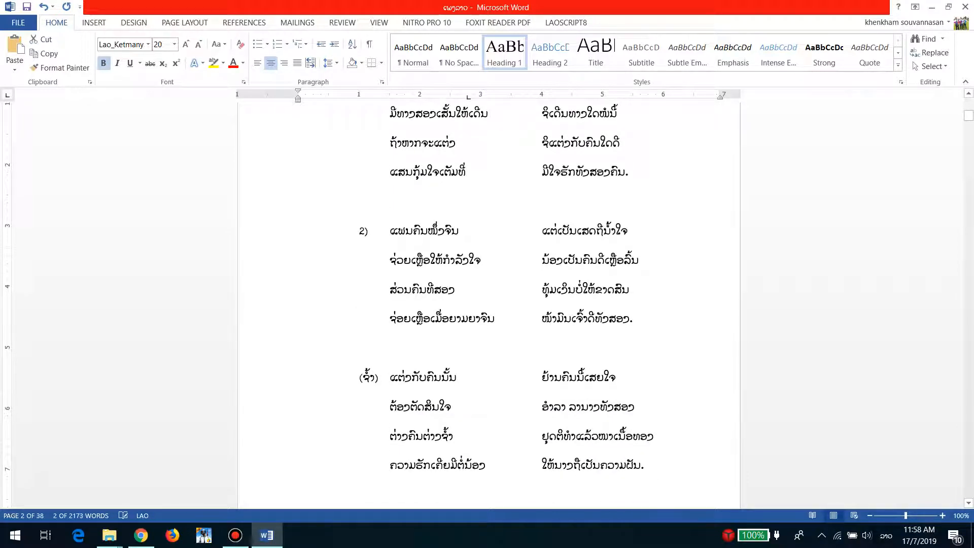
scroll(489, 304, "down", 12)
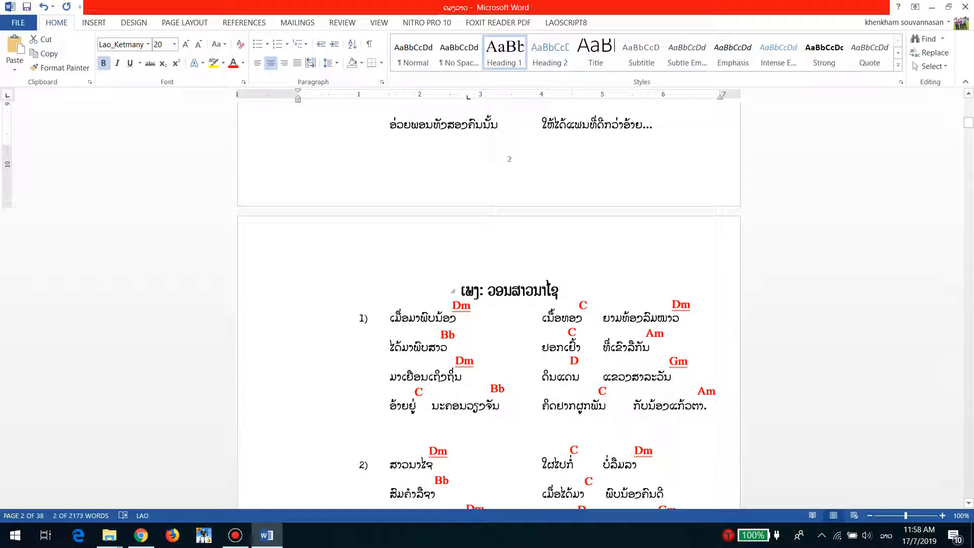
key("shift+Home")
key("ctrl+Page_Up")
scroll(489, 304, "down", 15)
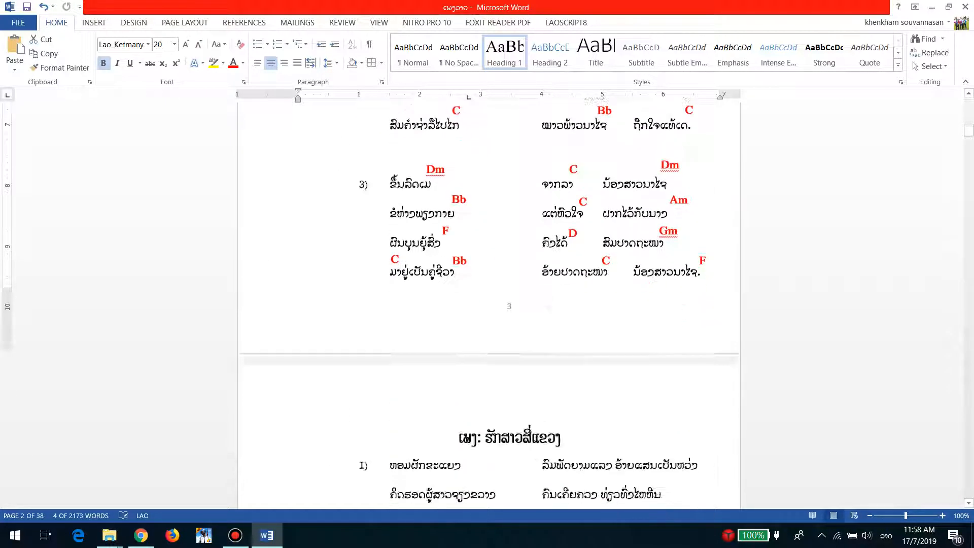
scroll(488, 304, "down", 3)
left_click_drag(459, 282, 560, 281)
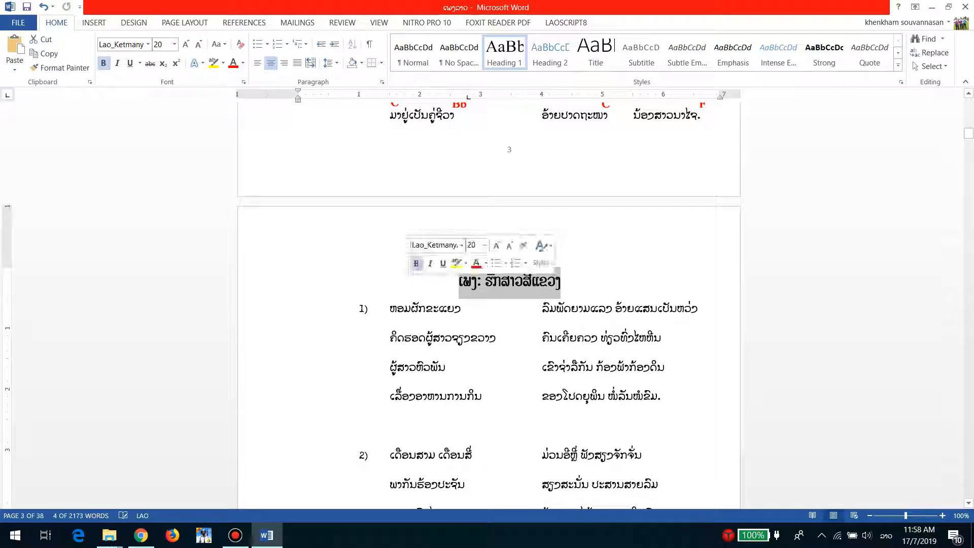
Extend the collective selection with the song titles heading pages 5, 6 and 7.
scroll(488, 304, "down", 10)
left_click_drag(460, 392, 560, 392)
scroll(489, 305, "down", 8)
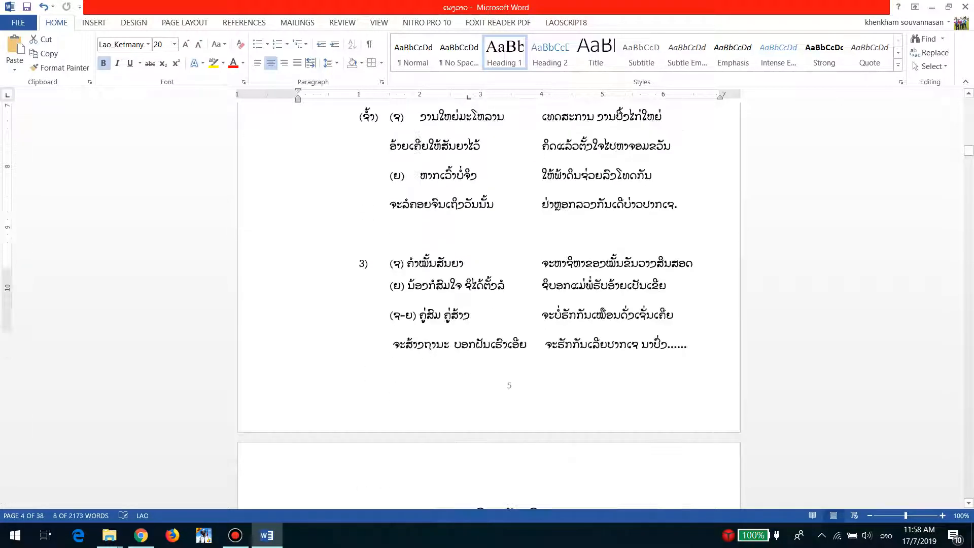
scroll(489, 304, "down", 2)
left_click_drag(569, 413, 450, 414)
scroll(489, 305, "down", 10)
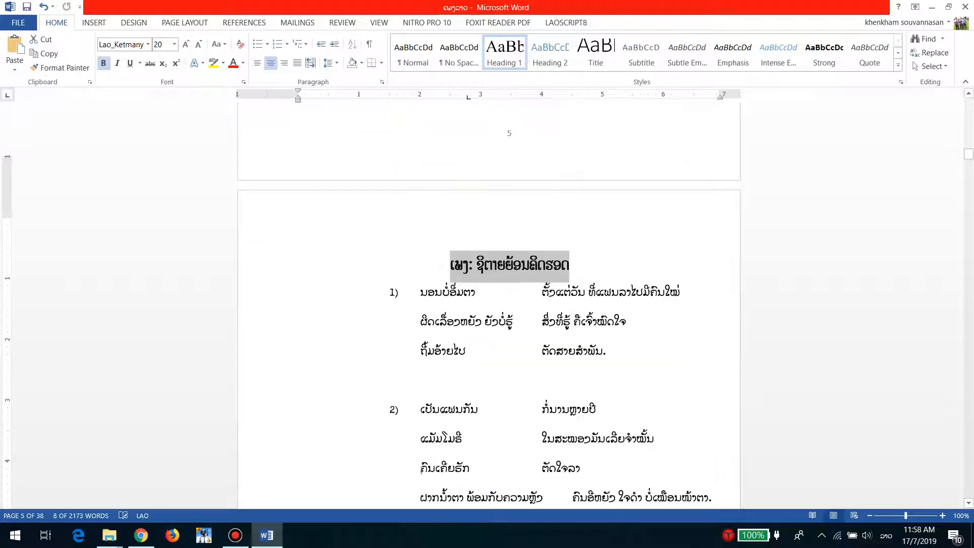
scroll(489, 305, "down", 4)
left_click_drag(460, 315, 560, 316)
scroll(489, 304, "down", 4)
Add the song titles on pages 8 through 11 to the multiple selection, leaving out the chord intro lines.
scroll(489, 304, "down", 12)
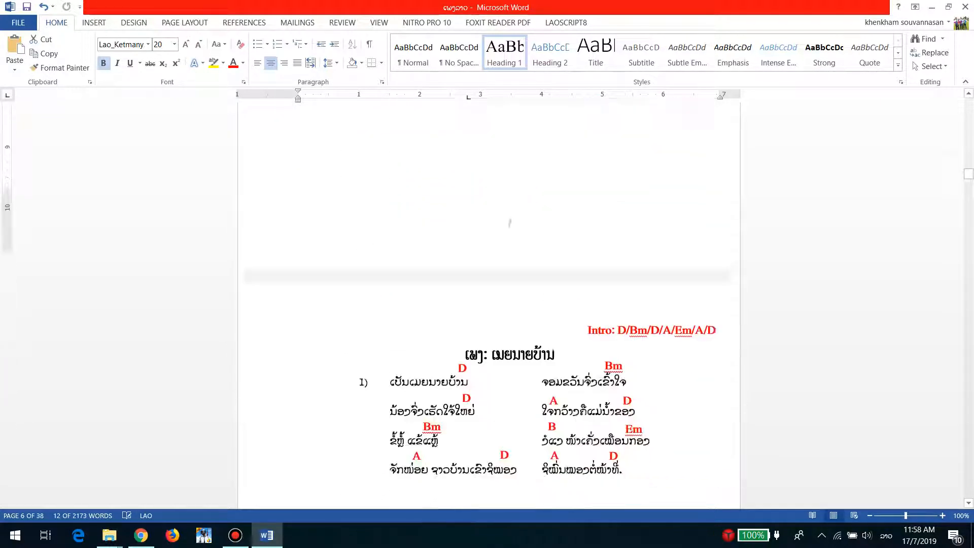
scroll(489, 304, "down", 12)
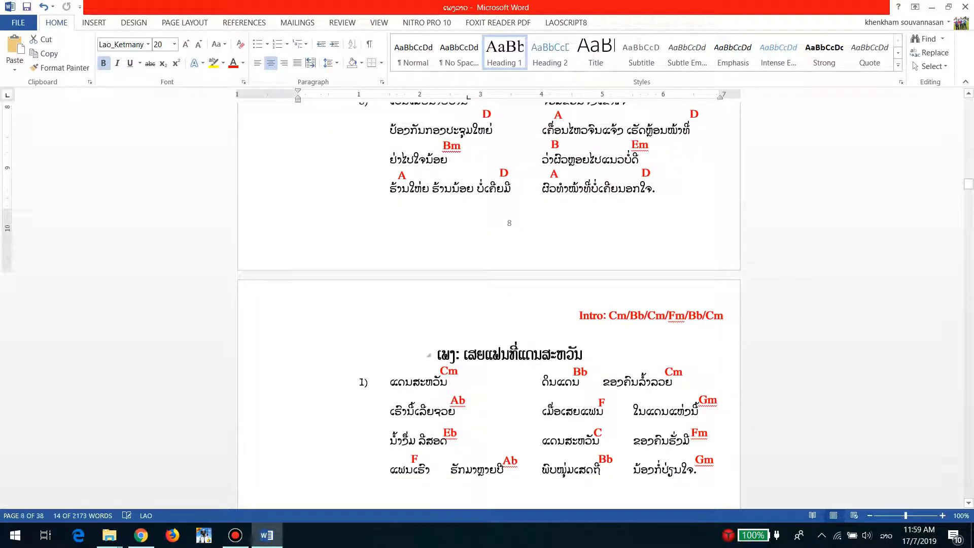
left_click_drag(437, 355, 583, 354)
scroll(488, 305, "down", 11)
scroll(488, 304, "down", 7)
left_click_drag(467, 224, 547, 223)
scroll(547, 223, "down", 9)
scroll(489, 305, "down", 3)
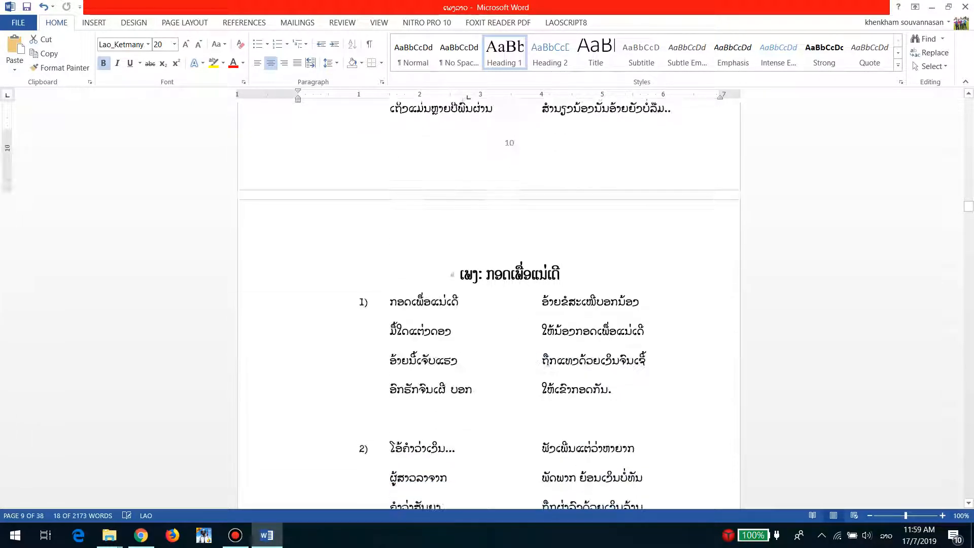
left_click_drag(460, 274, 560, 274)
Add the titles on pages 12, 13 and 14 to the selection, excluding the chord text boxes around the page 14 title.
scroll(561, 274, "down", 10)
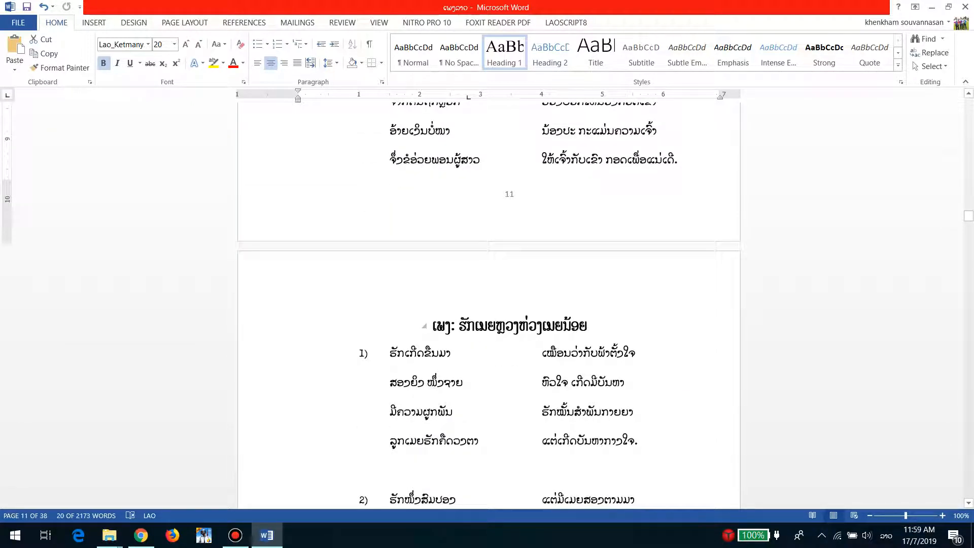
left_click_drag(587, 325, 433, 325)
scroll(489, 304, "down", 12)
scroll(488, 305, "down", 5)
left_click_drag(551, 224, 468, 224)
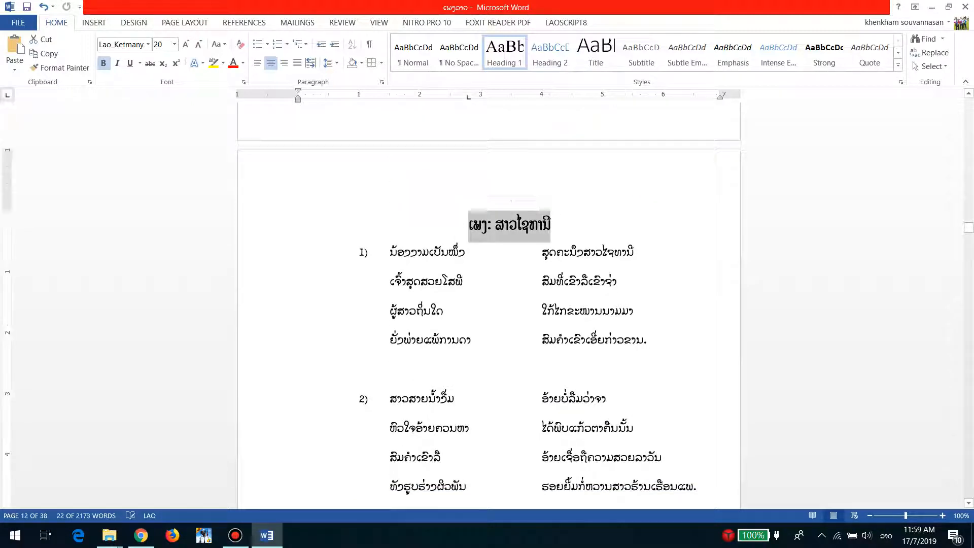
scroll(489, 304, "down", 20)
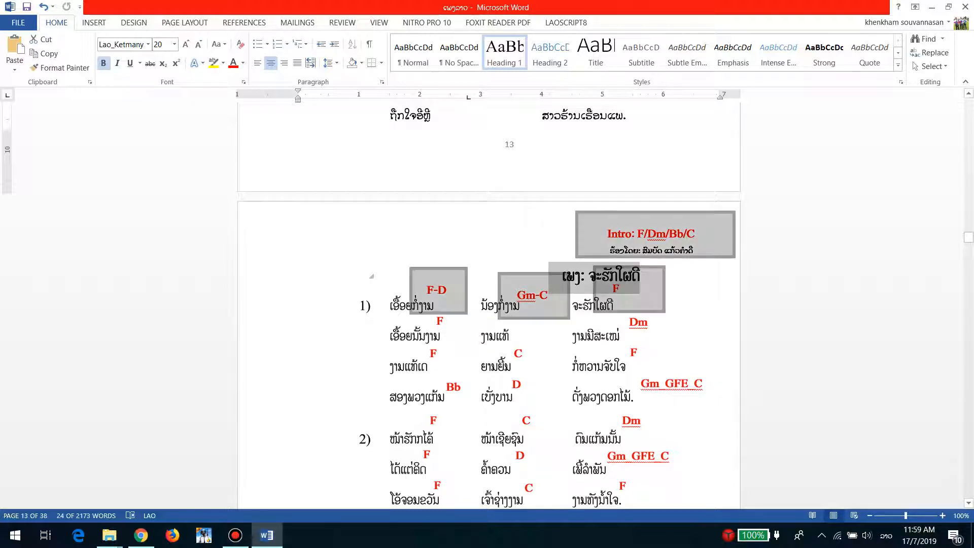
mouse_move(555, 277)
left_mouse_down()
mouse_move(588, 278)
mouse_move(563, 278)
left_mouse_up()
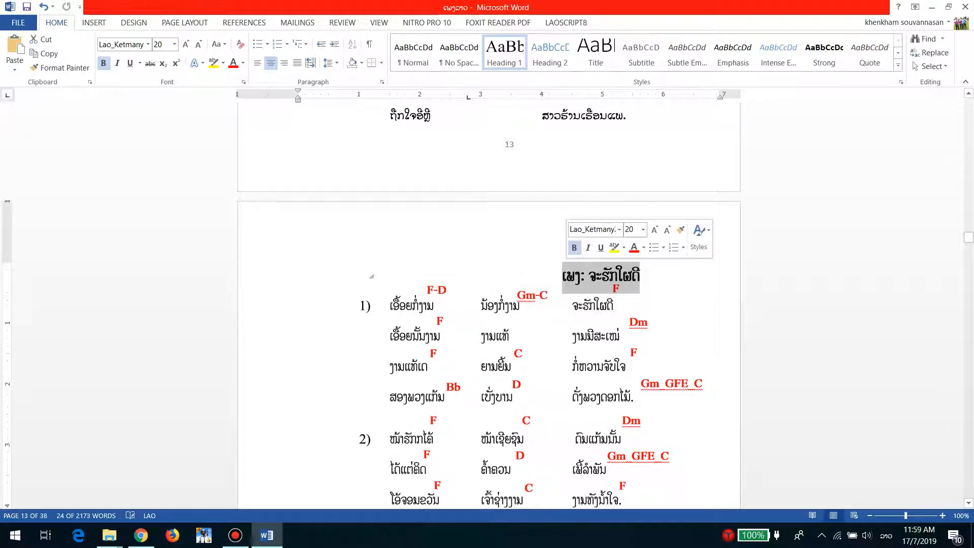
Add the song titles on pages 15, 16 and 17 to the selection, without their intro and singer lines.
scroll(489, 304, "down", 10)
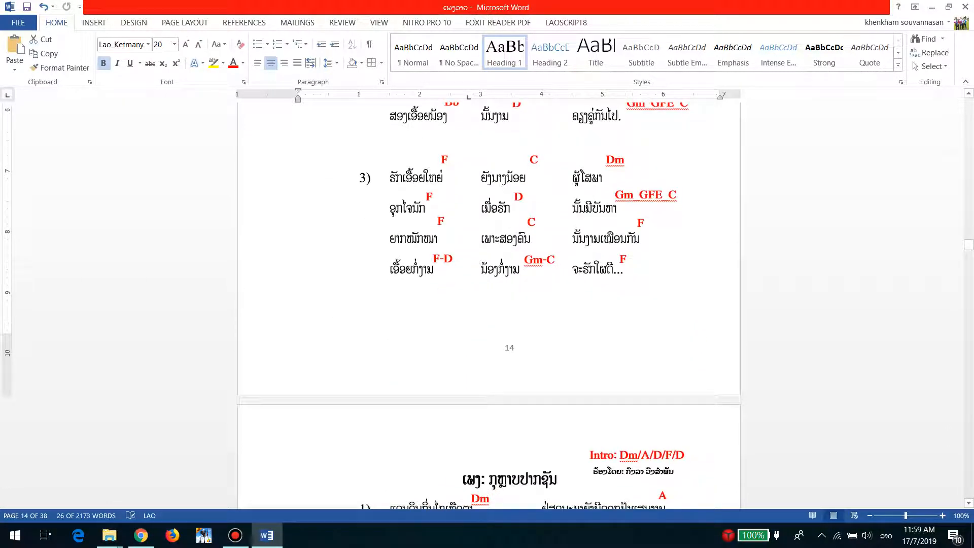
scroll(489, 305, "down", 3)
left_click_drag(557, 208, 454, 207)
scroll(454, 207, "down", 10)
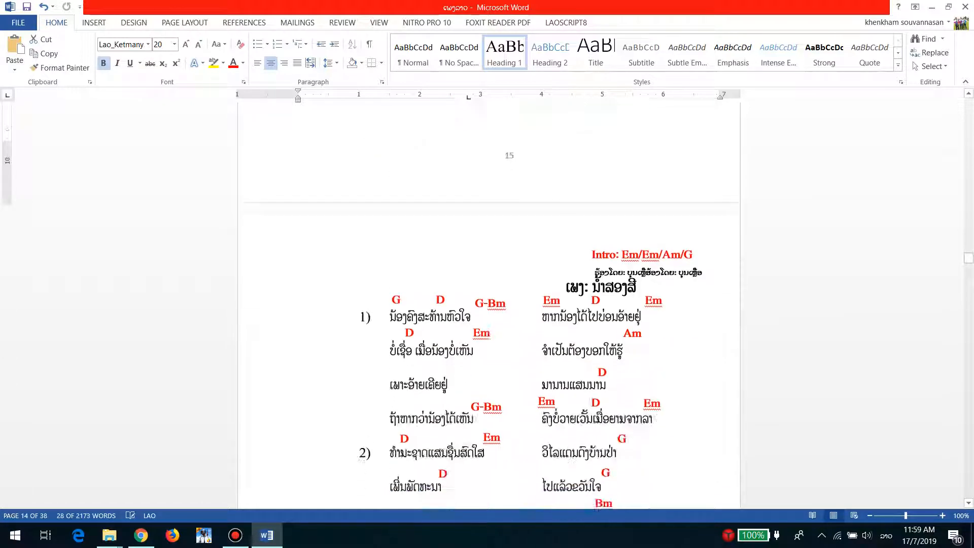
scroll(489, 304, "down", 10)
scroll(489, 304, "up", 3)
scroll(489, 305, "up", 7)
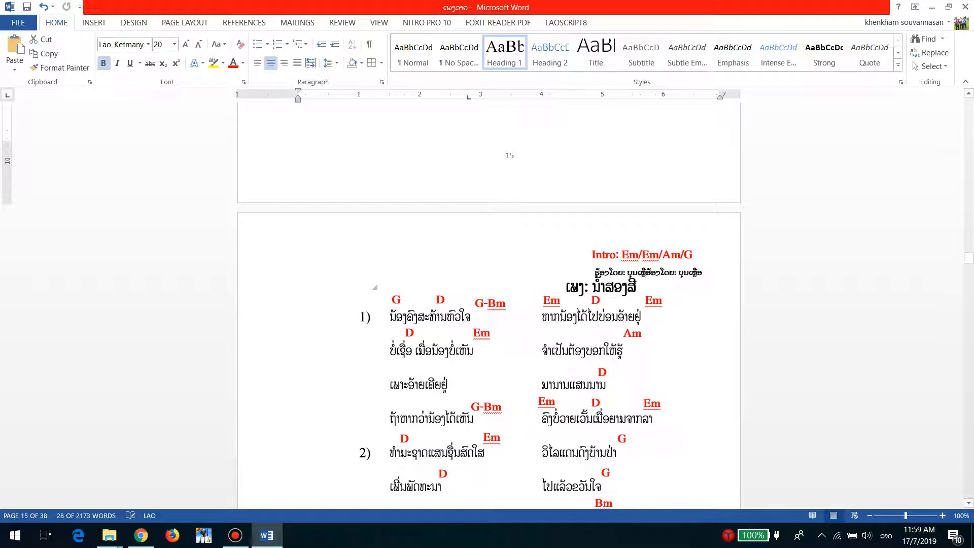
left_click_drag(637, 288, 553, 288)
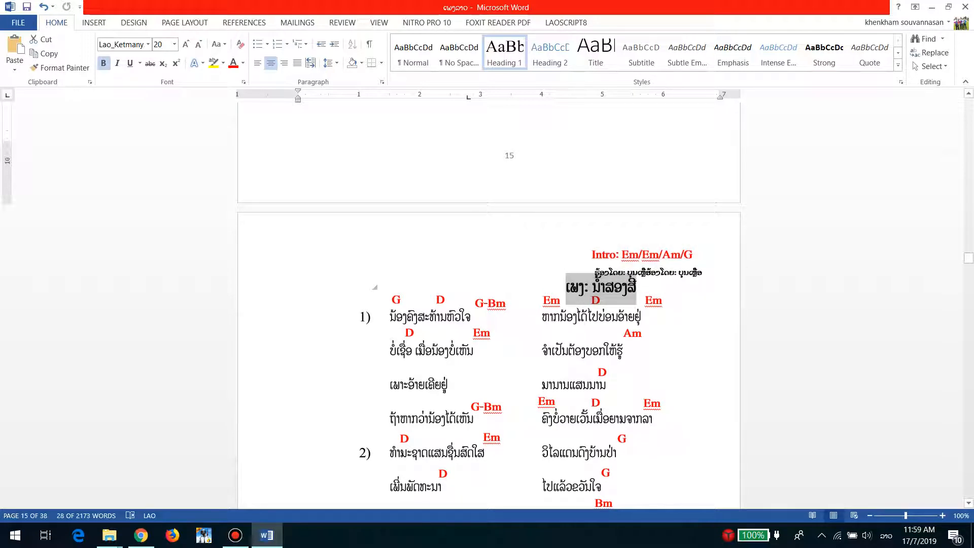
scroll(489, 304, "down", 14)
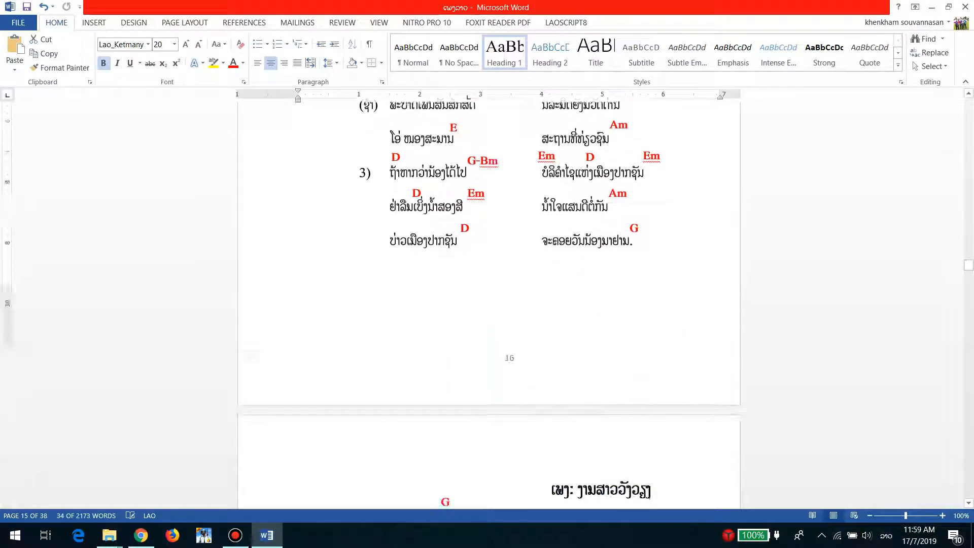
scroll(489, 305, "down", 1)
triple_click(601, 217)
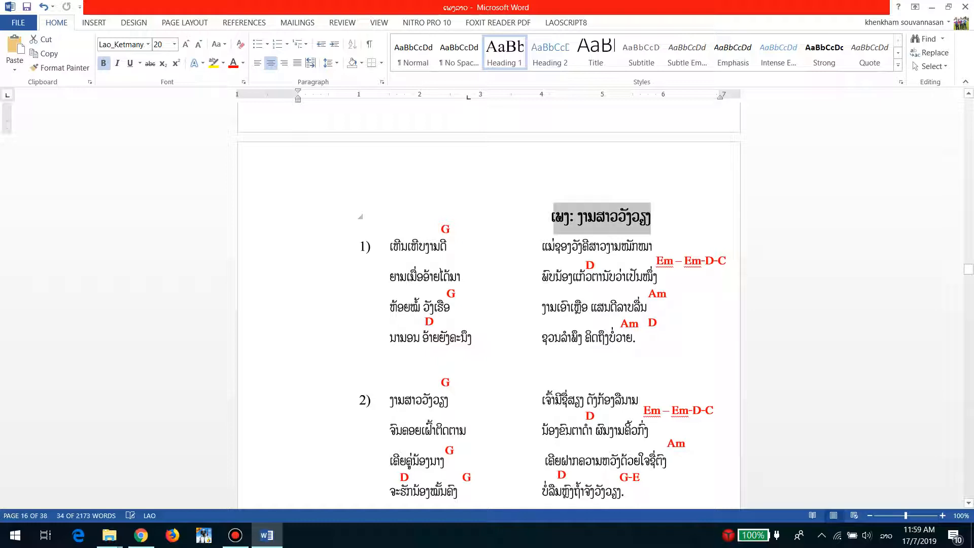
Add the titles ເພງ: ເຜົ່າລາວເອີຍ on page 18 and ເພງ: ປາຄໍ່ໃຫຍ່ on page 19 to the selection.
scroll(489, 304, "down", 15)
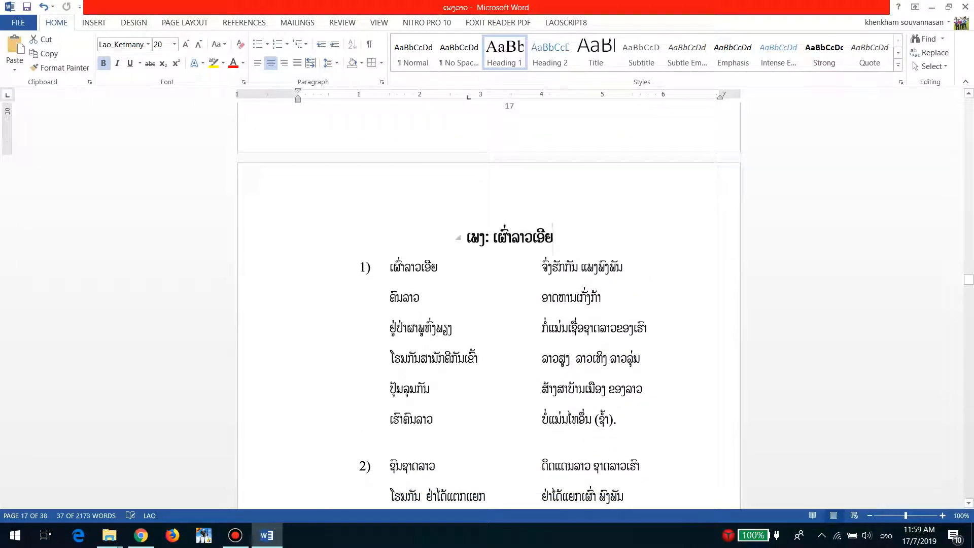
triple_click(553, 239)
scroll(552, 238, "down", 5)
scroll(488, 304, "down", 15)
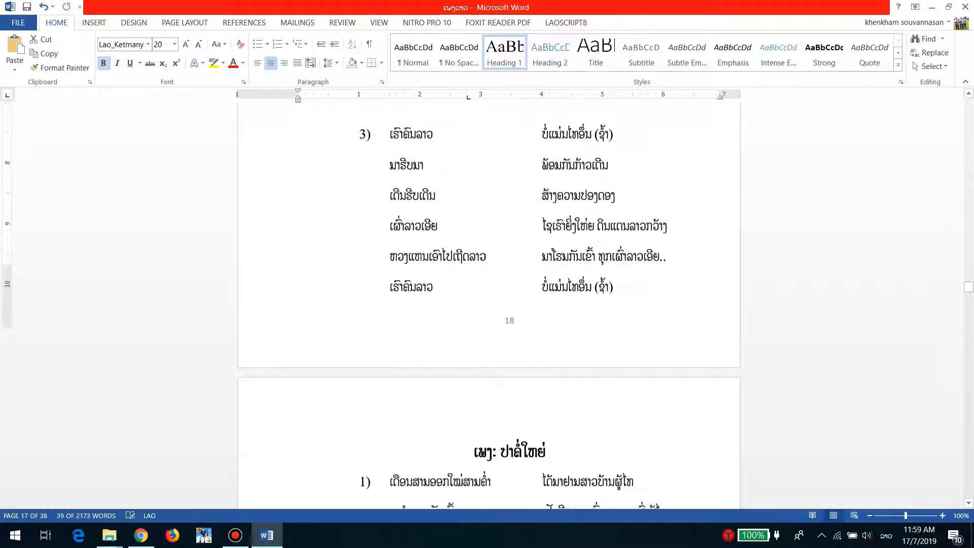
triple_click(510, 227)
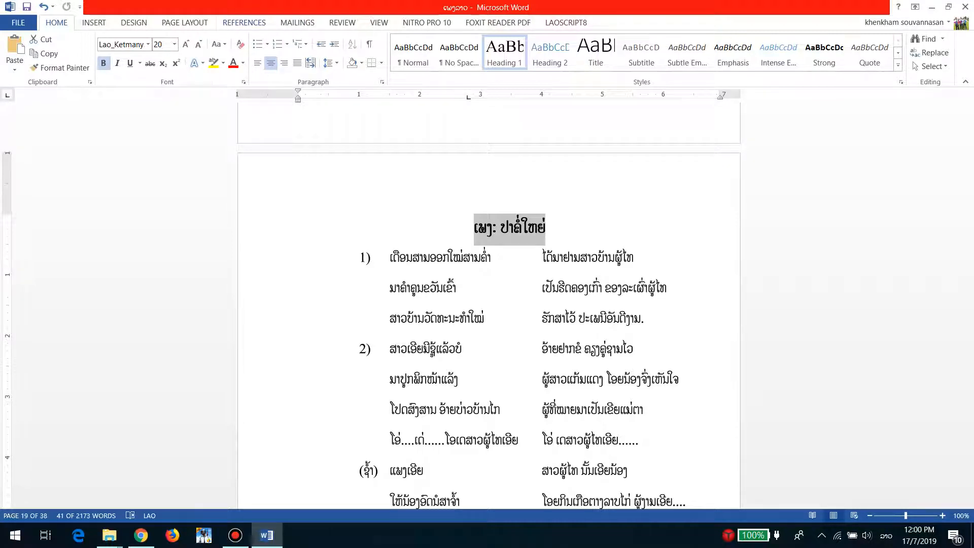
Try inserting an Automatic Table 1 table of contents with the song titles still selected, and undo the insertion.
key("alt+s")
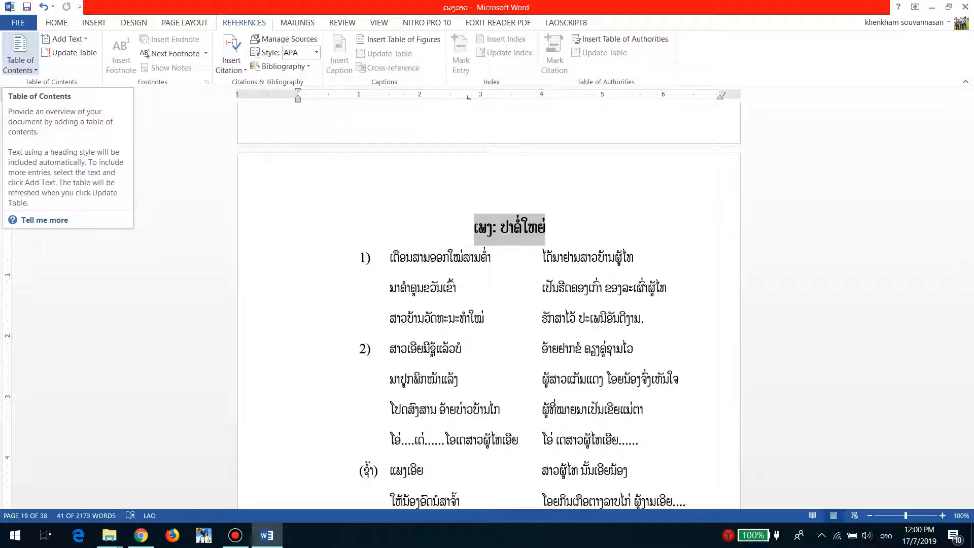
left_click(20, 54)
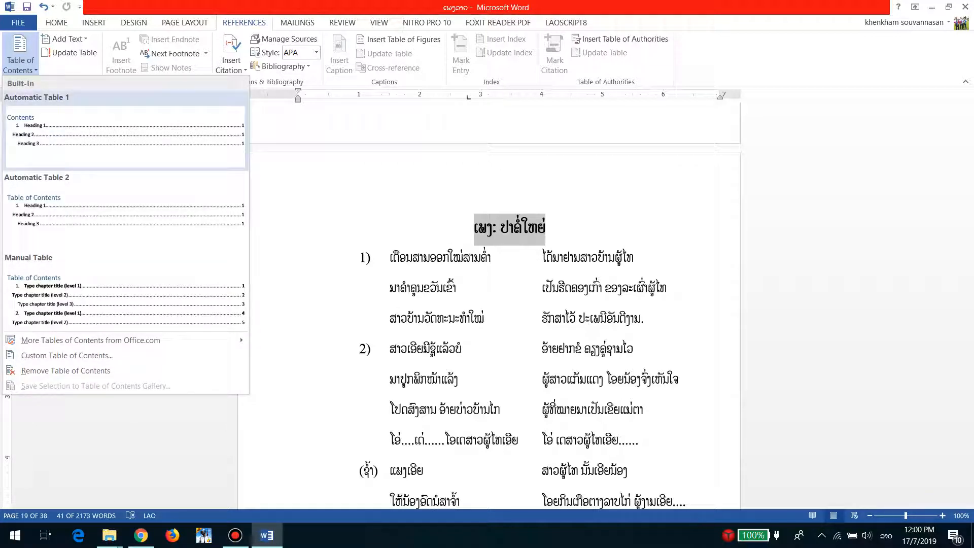
key("Escape")
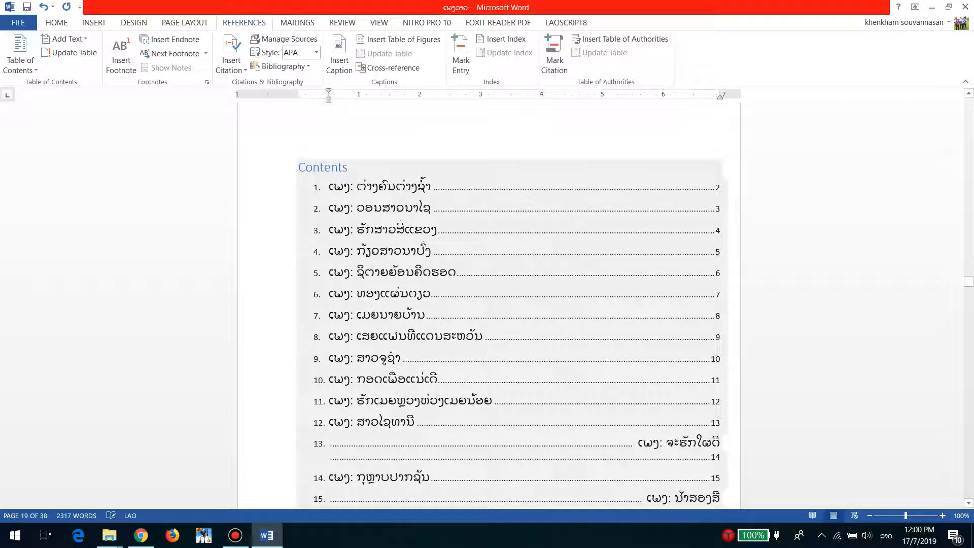
scroll(711, 401, "up", 10)
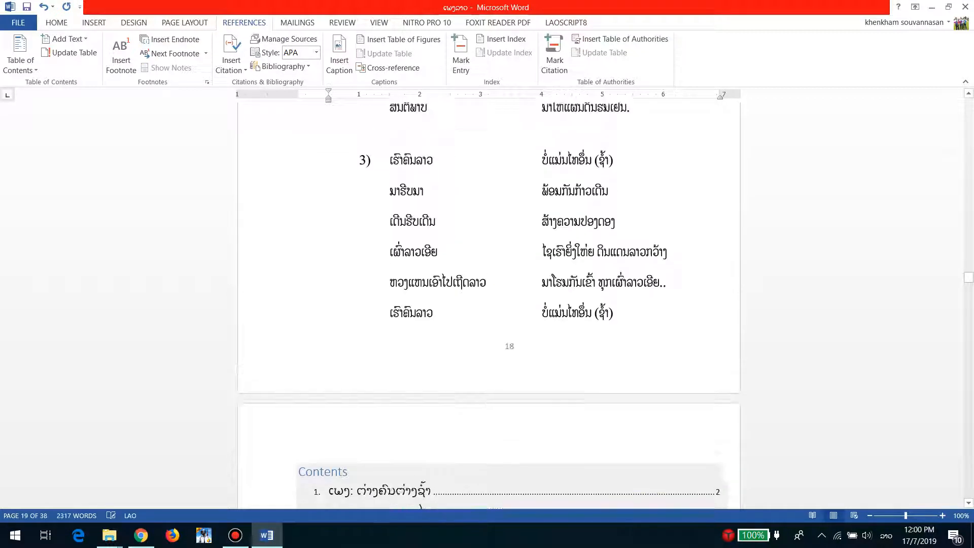
scroll(489, 305, "up", 15)
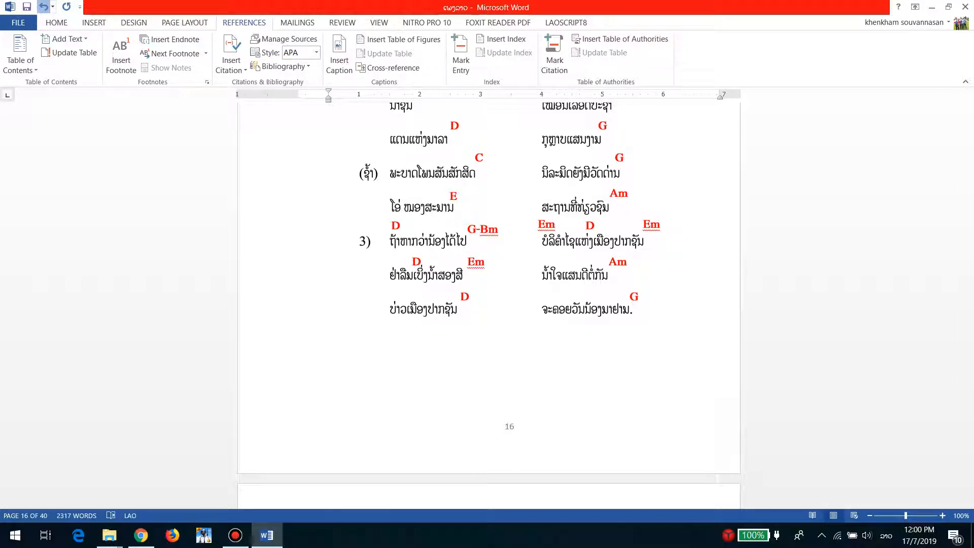
left_click(44, 7)
Insert an Automatic Table 1 table of contents on the blank first page of the document.
scroll(489, 300, "up", 20)
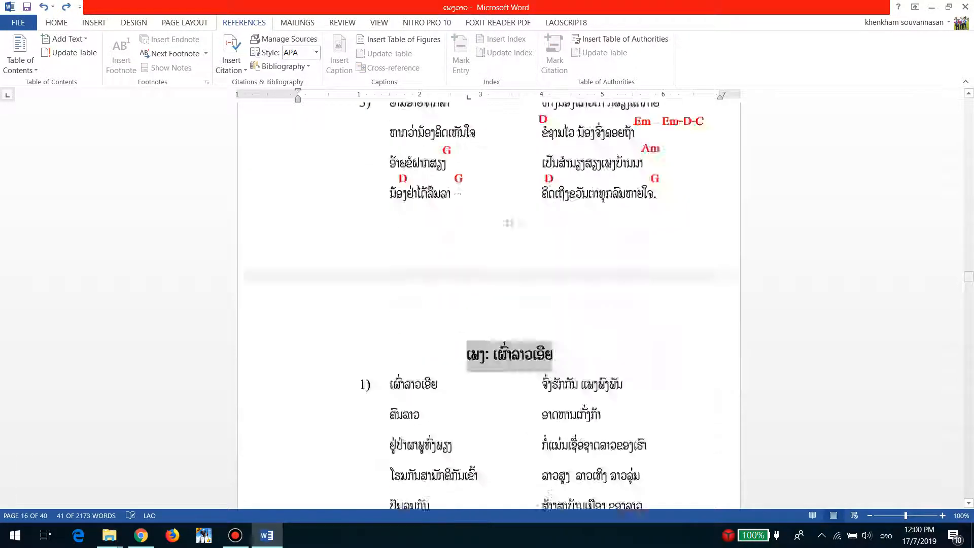
left_click_drag(968, 168, 969, 104)
left_click(485, 256)
left_click(427, 198)
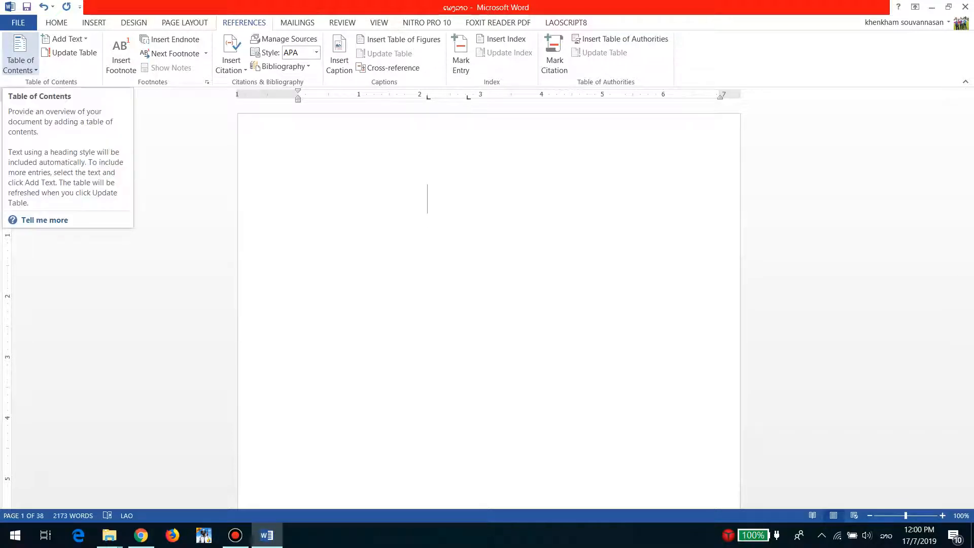
left_click(21, 56)
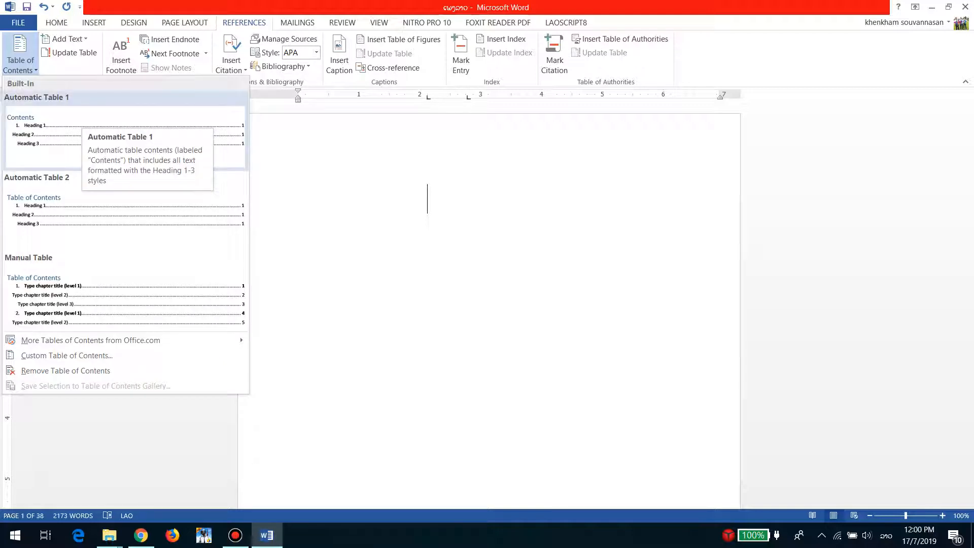
left_click(126, 136)
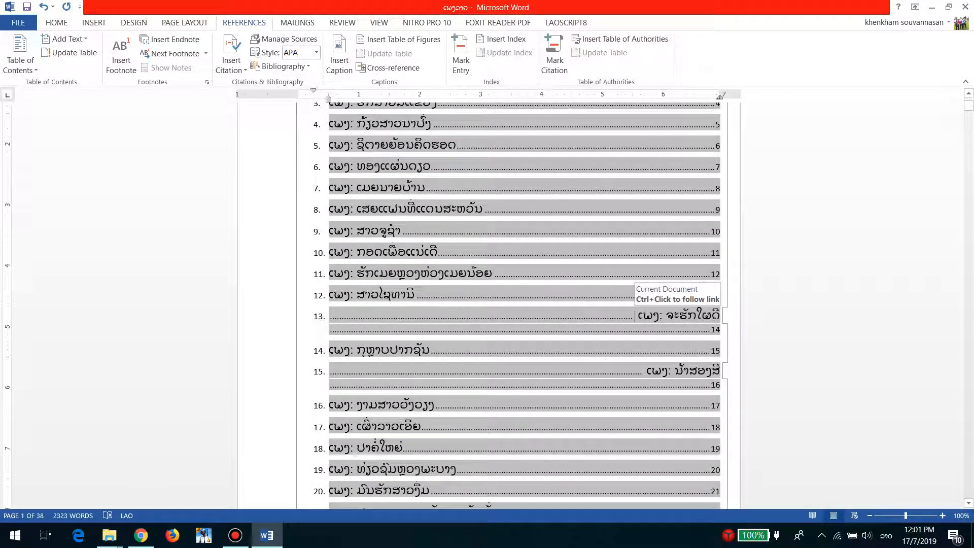
Remove the misaligned entry 13, ເພງ: ຈະຮັກໃຜດີ, from the table of contents.
left_click(636, 316)
key("BackSpace")
key("BackSpace")
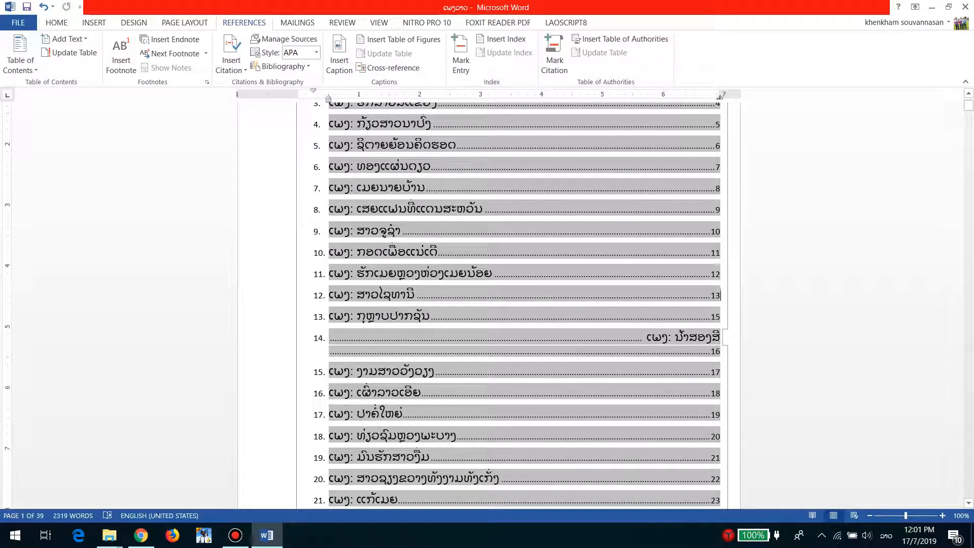
Restore the removed entry ເພງ: ຈະຮັກໃຜດີ and delete the extra tab in front of entry ເພງ: ນ້ຳສອງສີ in the table of contents.
key("ctrl+z")
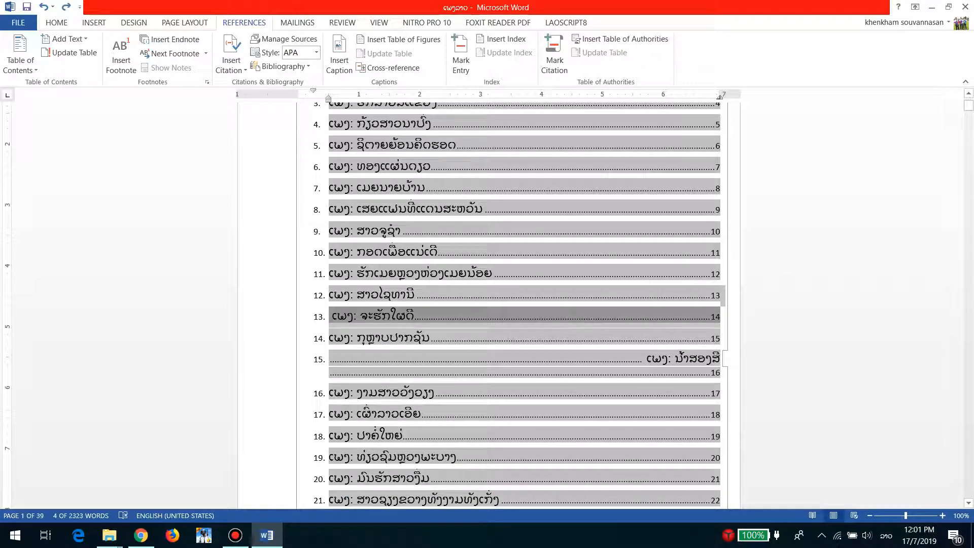
left_click(643, 358)
key("BackSpace")
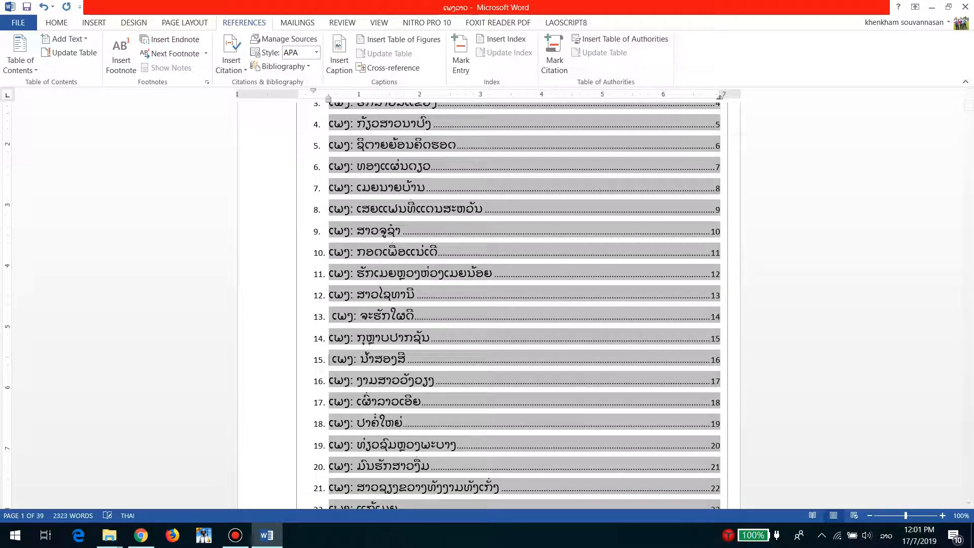
Check the alignment of the table of contents entries across both of its pages.
scroll(710, 345, "down", 8)
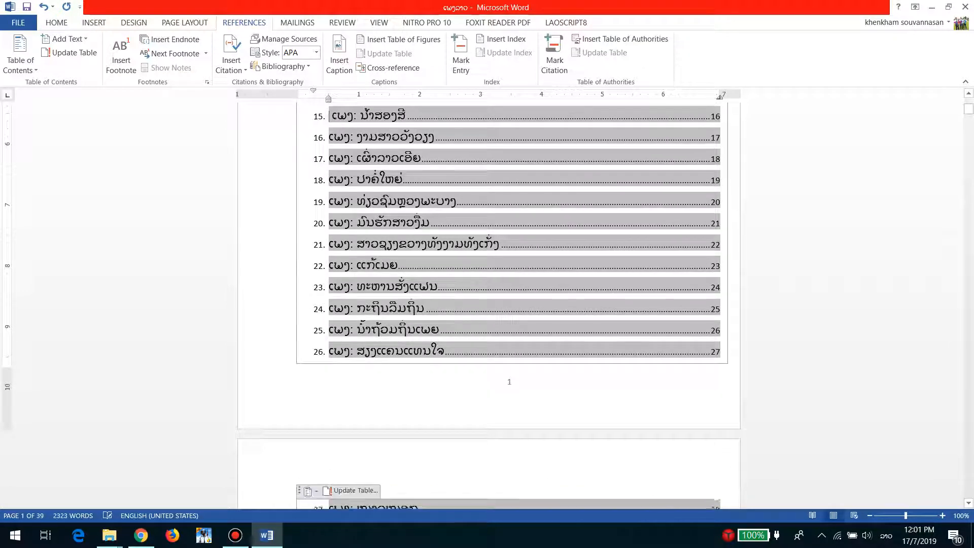
scroll(507, 305, "down", 5)
scroll(507, 304, "up", 8)
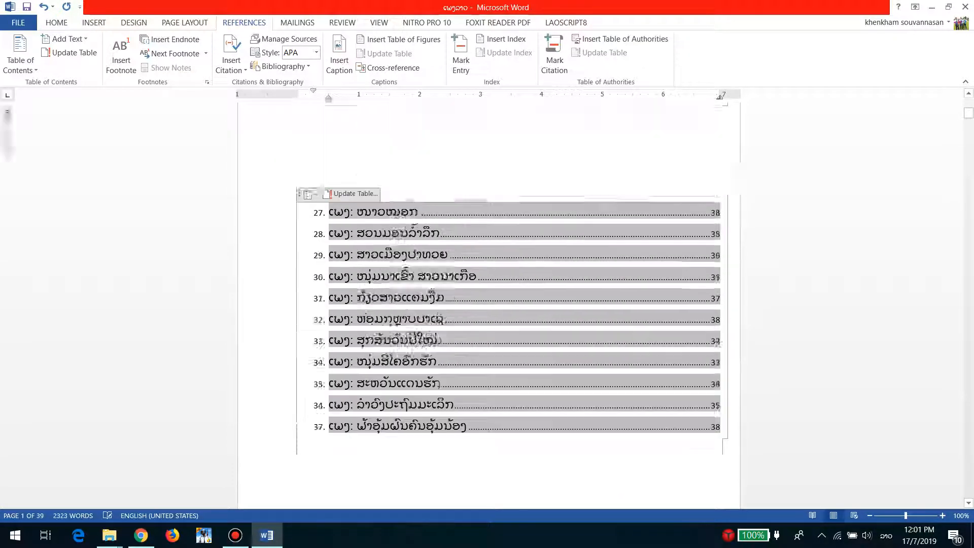
scroll(507, 305, "up", 7)
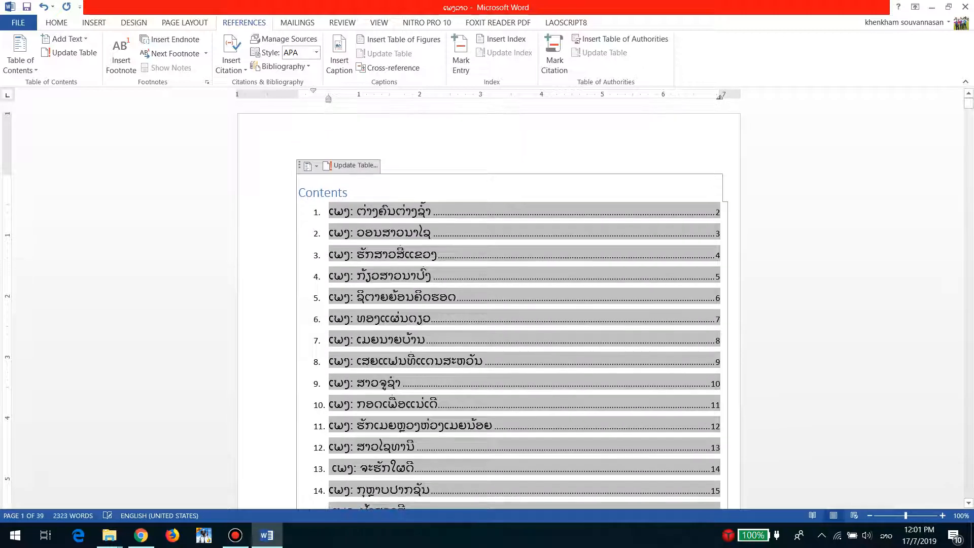
scroll(741, 355, "down", 10)
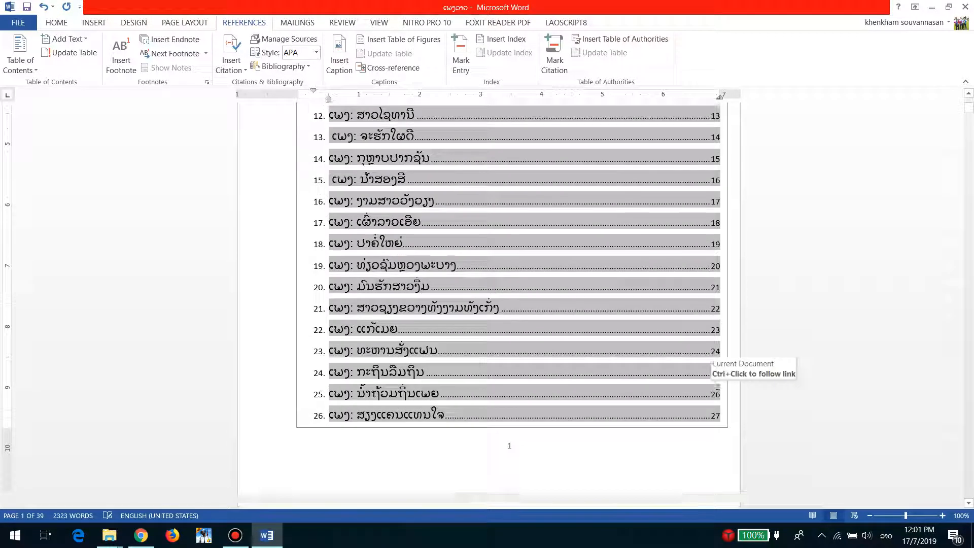
scroll(508, 304, "down", 4)
scroll(507, 305, "up", 14)
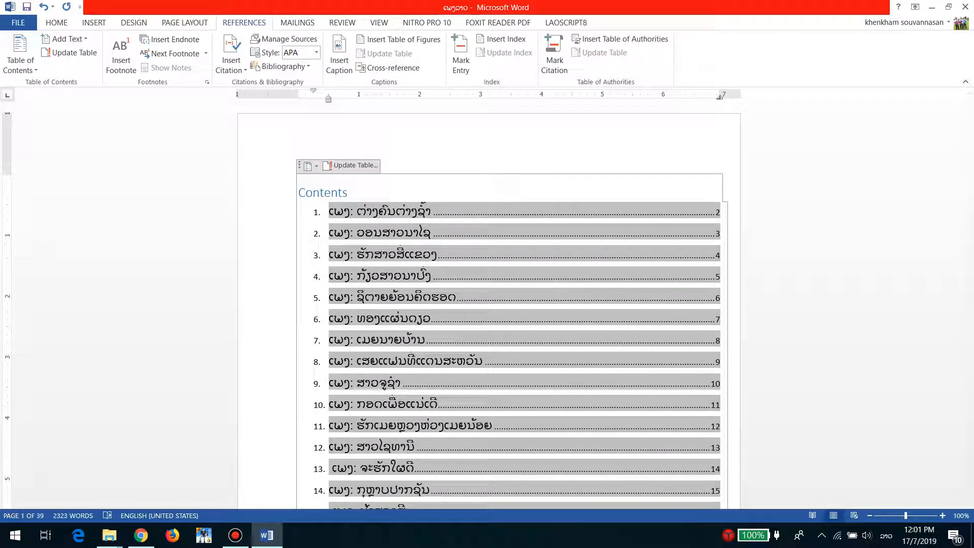
Apply the Heading 1 style to the entry ເພງ: ນ້ຳສອງສີ in the table of contents.
left_click(56, 22)
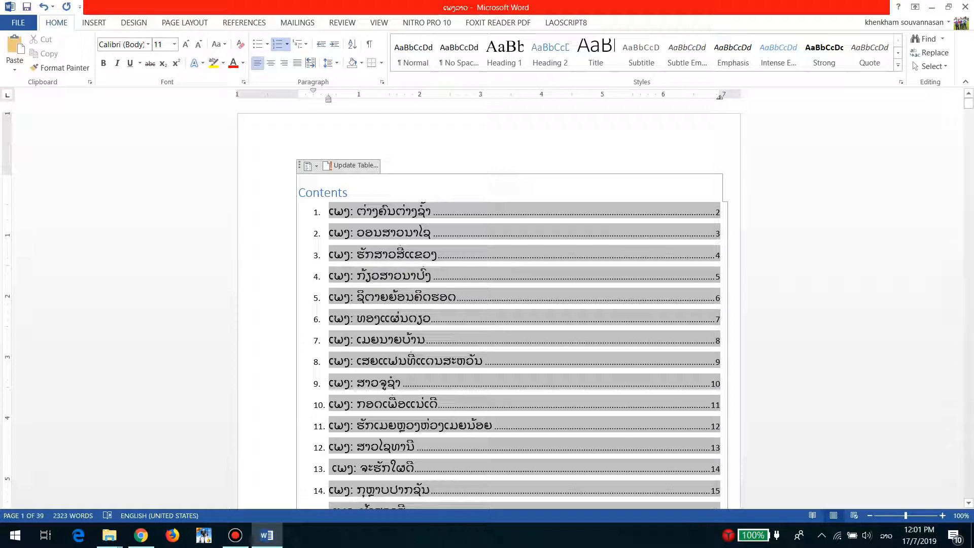
left_click(504, 53)
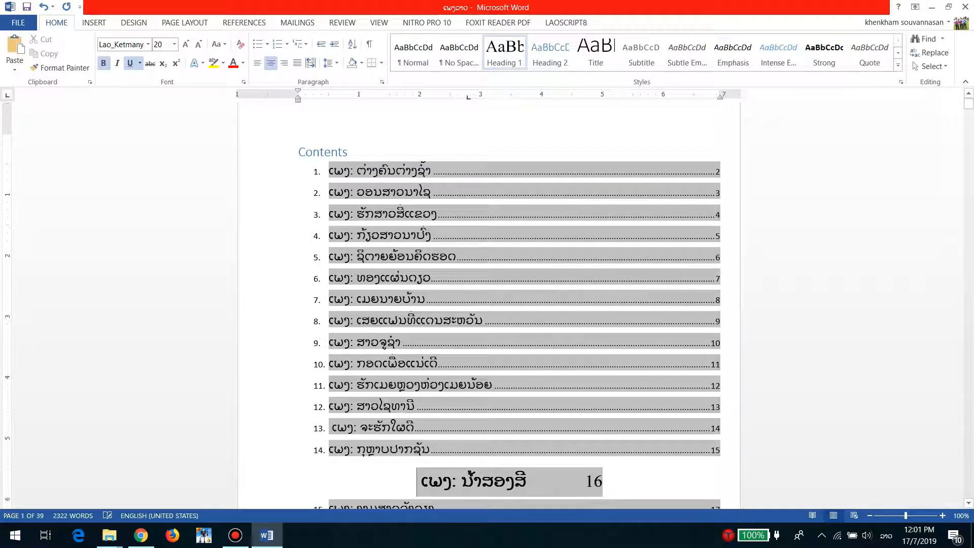
scroll(503, 53, "down", 6)
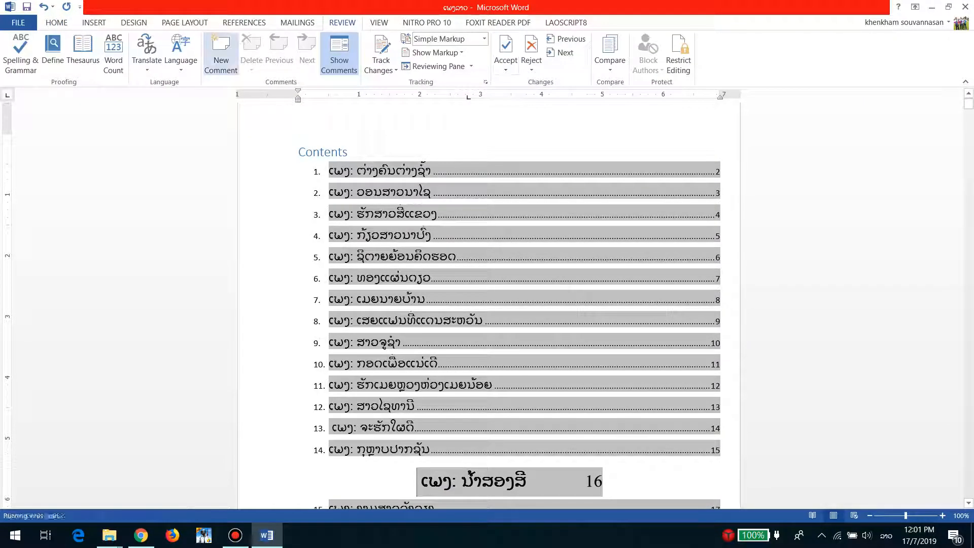
scroll(503, 52, "up", 6)
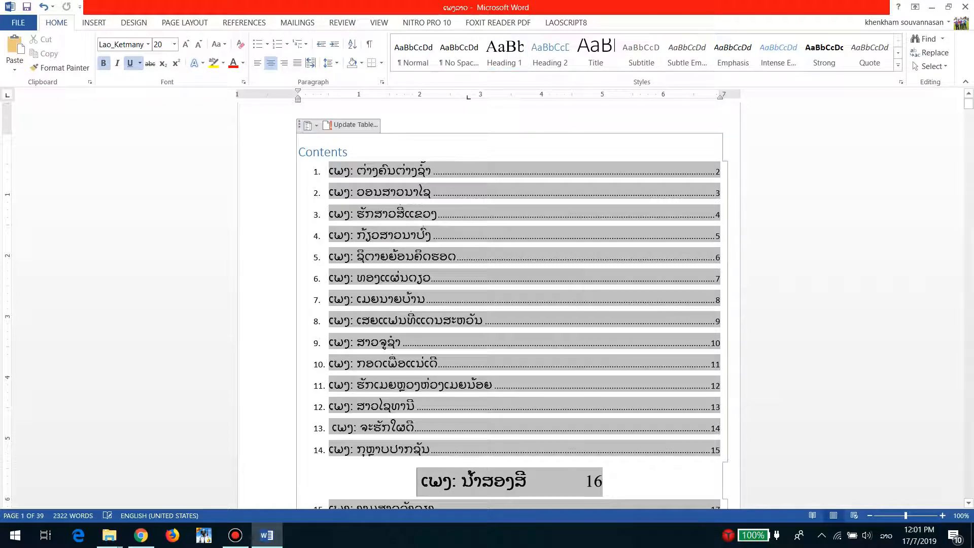
scroll(489, 304, "down", 2)
scroll(508, 304, "down", 5)
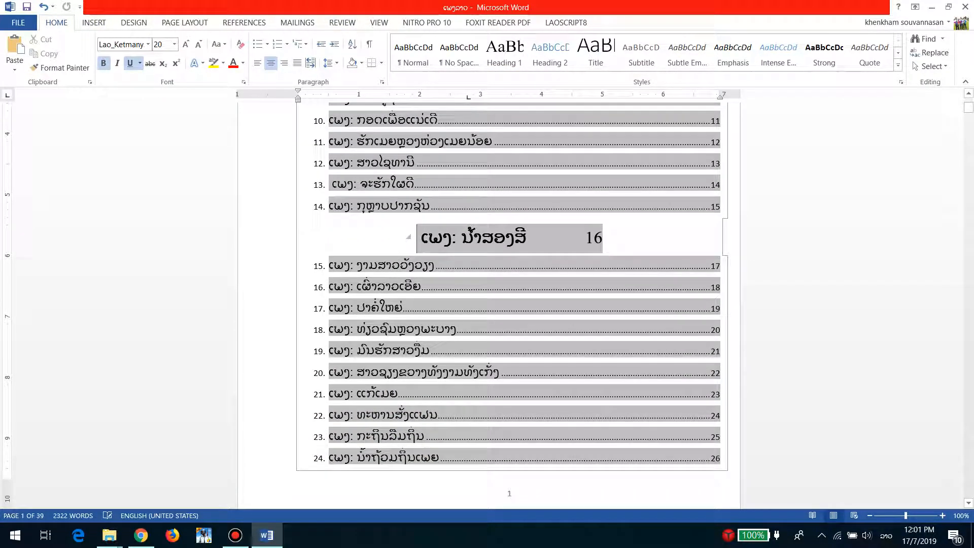
scroll(508, 304, "up", 6)
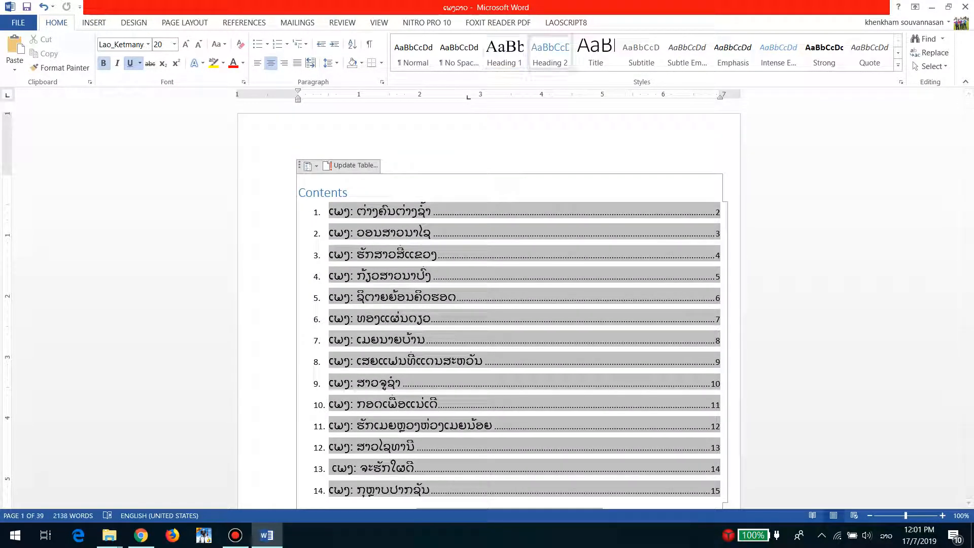
left_click(504, 53)
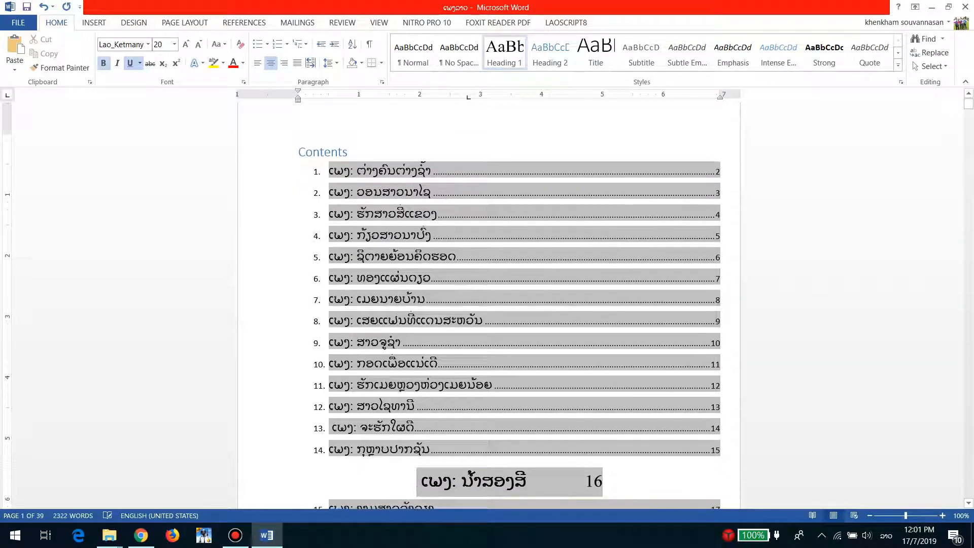
Modify the Heading 1 style to a font size of 14 for all scripts.
right_click(498, 54)
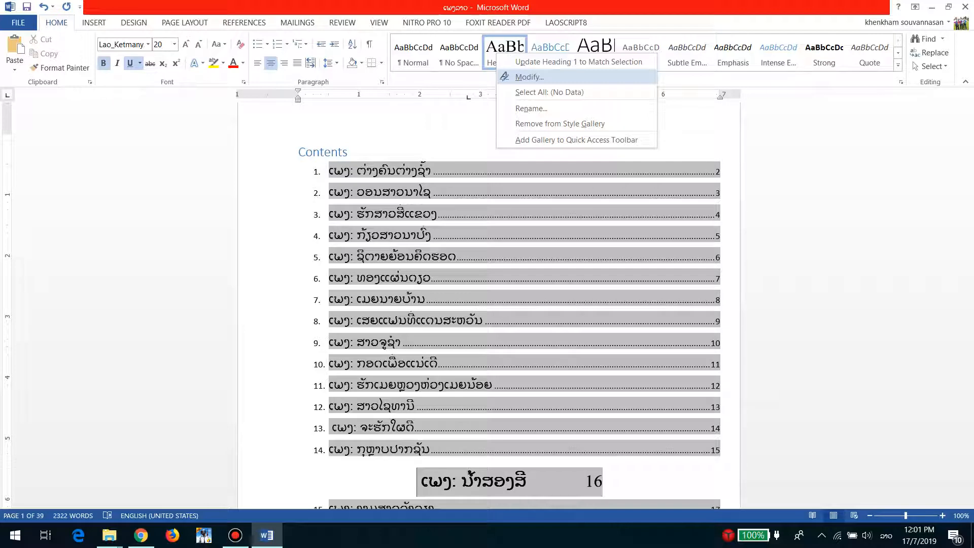
left_click(528, 77)
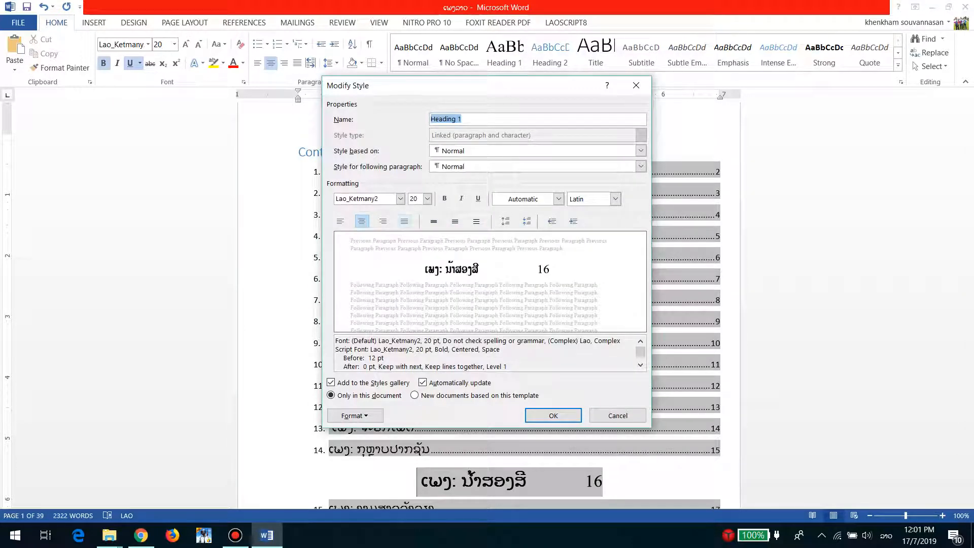
left_click(616, 199)
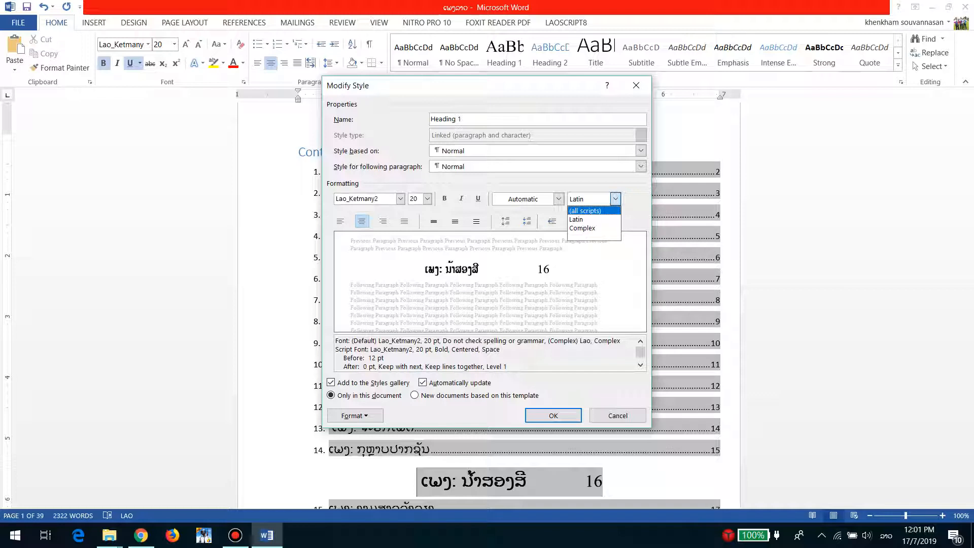
left_click(585, 211)
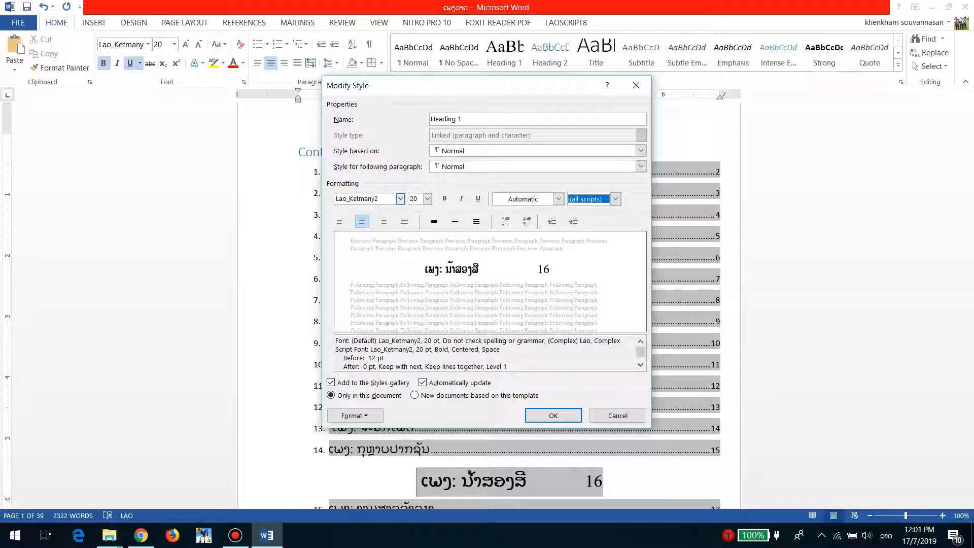
left_click(427, 199)
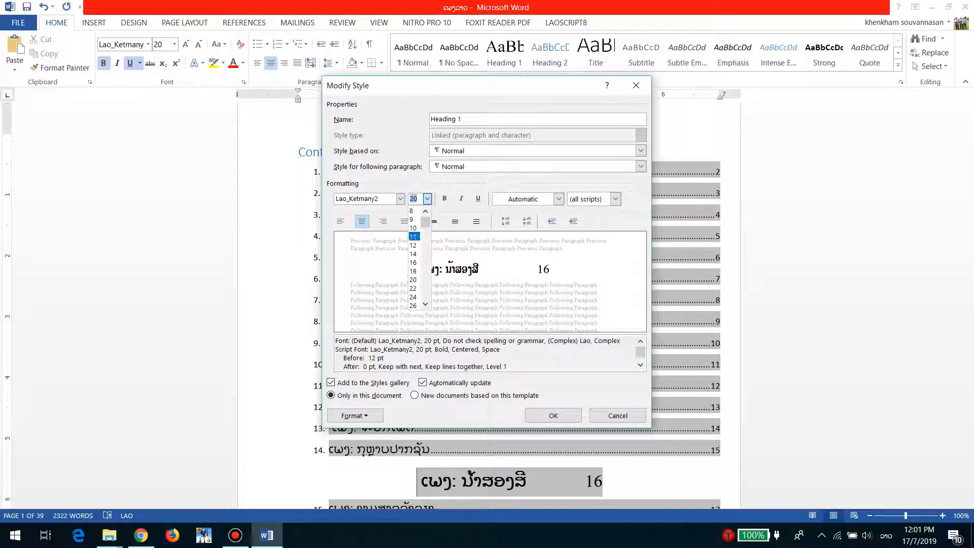
left_click(414, 254)
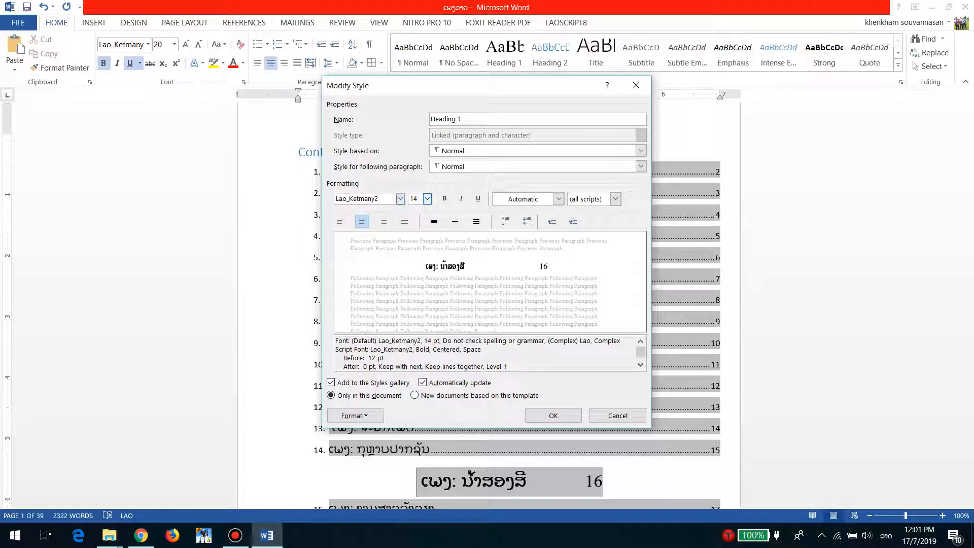
left_click(401, 199)
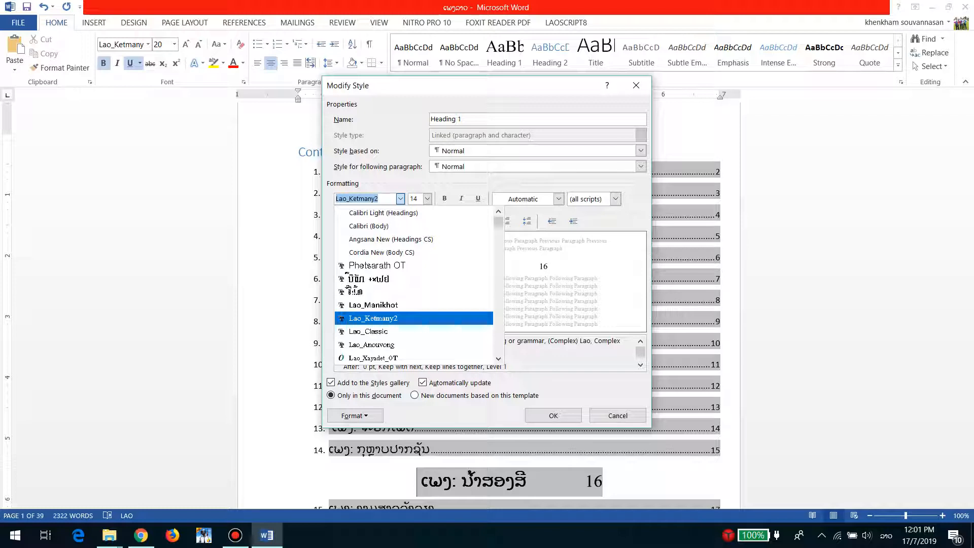
key("Escape")
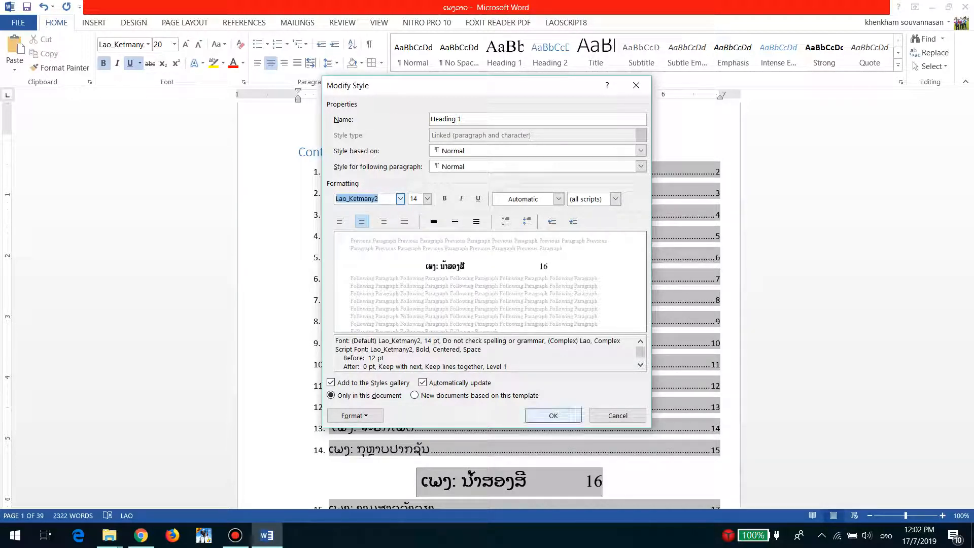
left_click(554, 415)
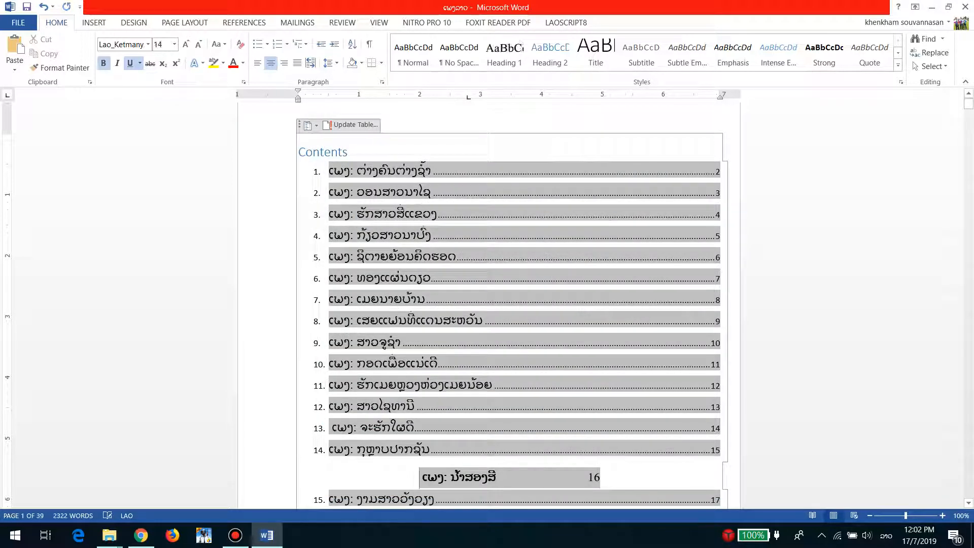
scroll(572, 354, "down", 5)
scroll(571, 354, "up", 6)
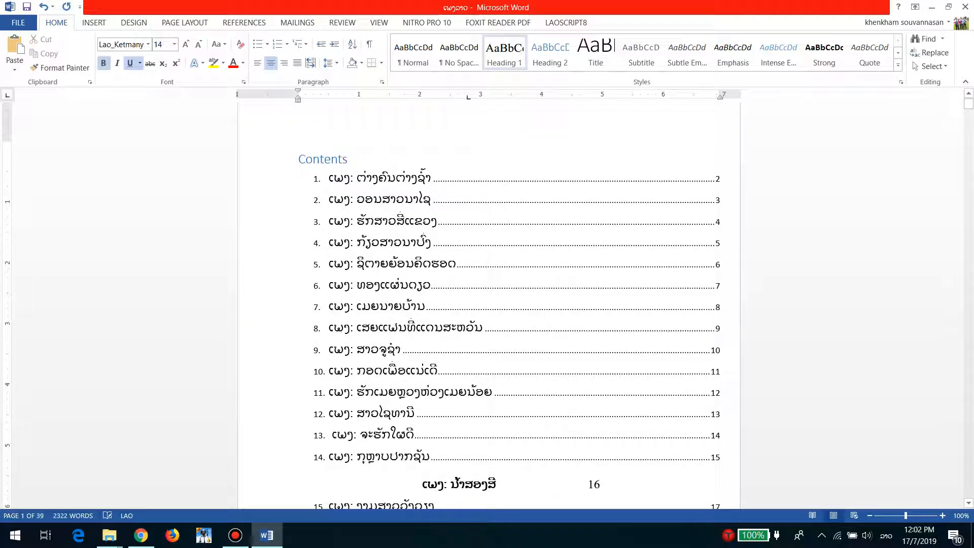
Modify the Heading 1 style again, setting the font to Lao_Ketmany2 for all scripts.
right_click(502, 54)
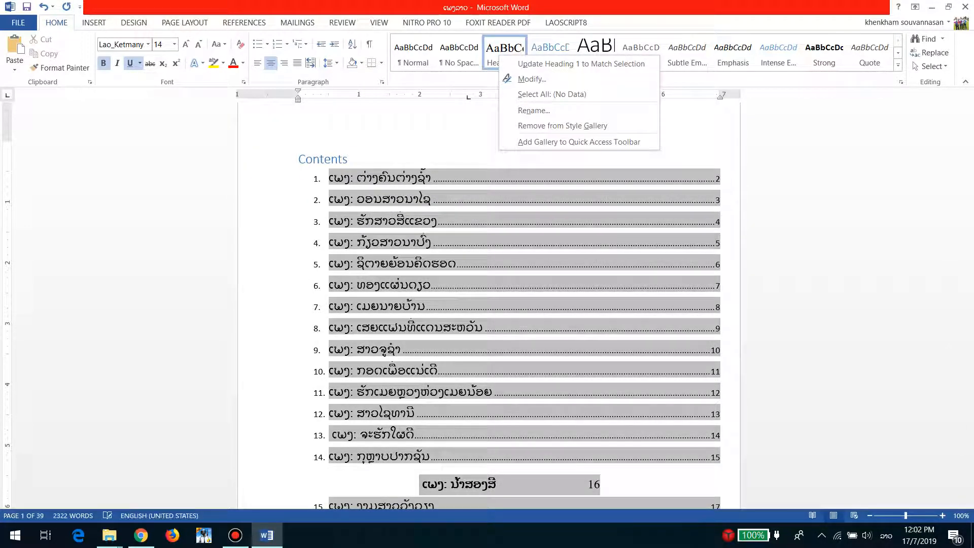
left_click(532, 78)
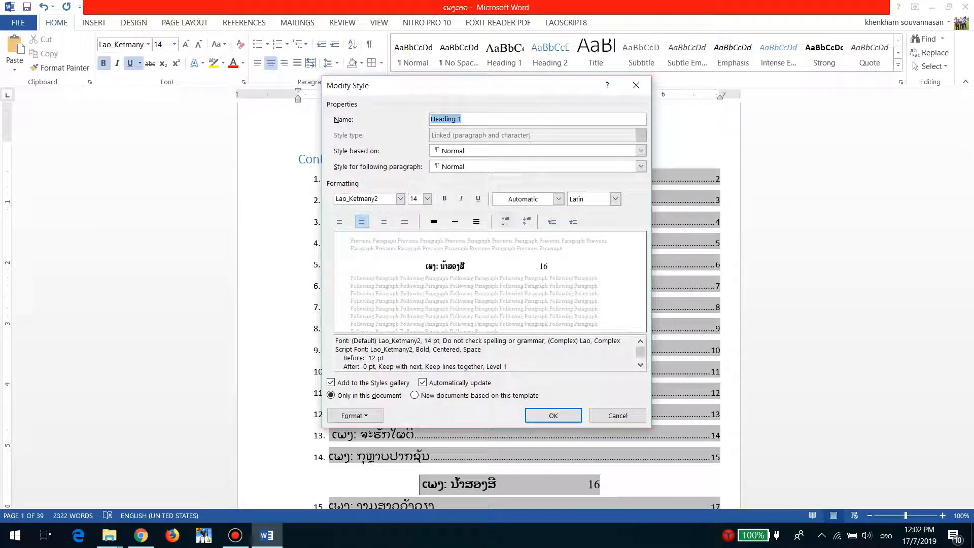
left_click(615, 199)
left_click(586, 211)
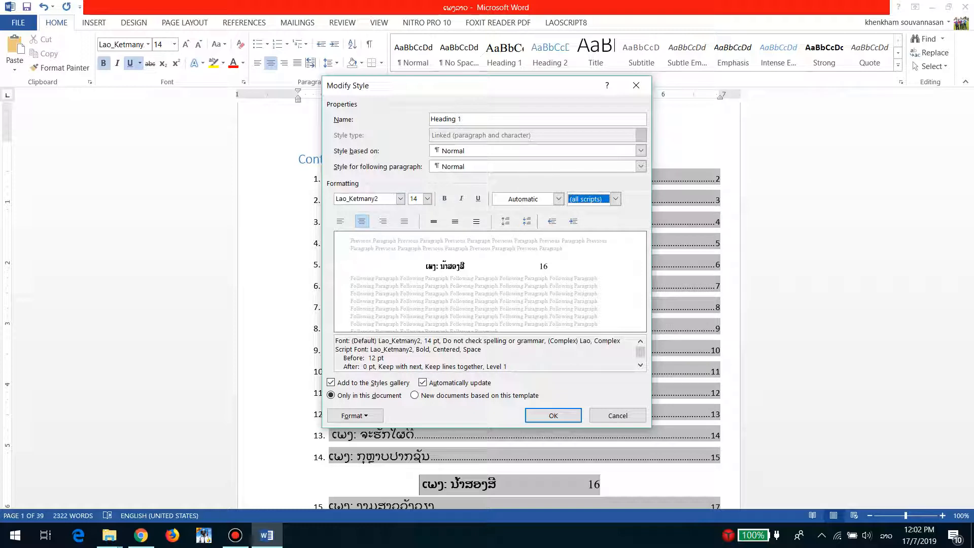
key("Tab")
key("Tab")
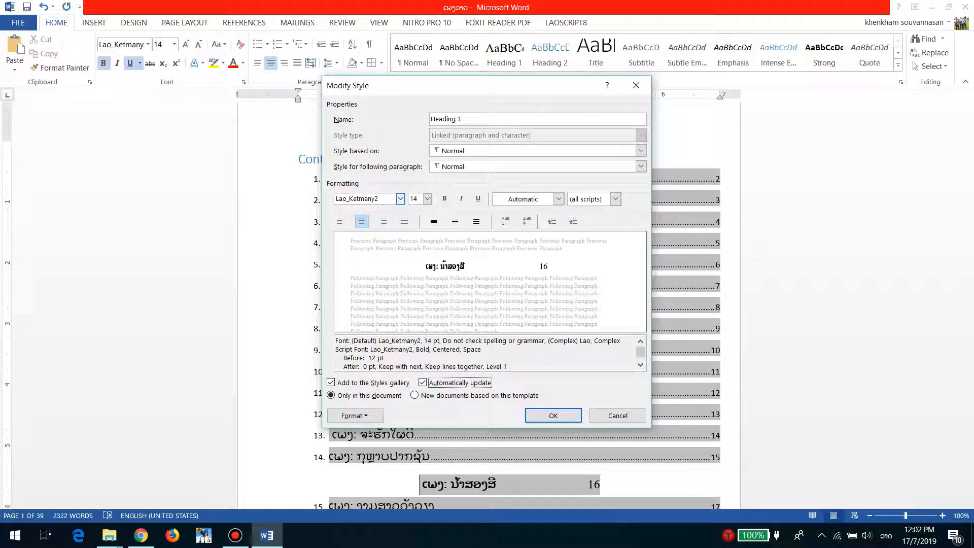
left_click(400, 199)
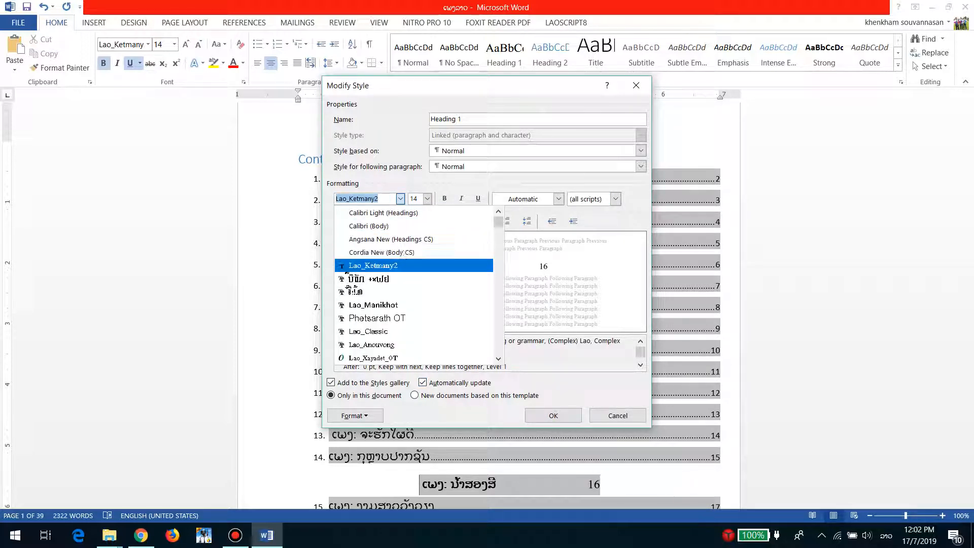
left_click(365, 263)
left_click(553, 415)
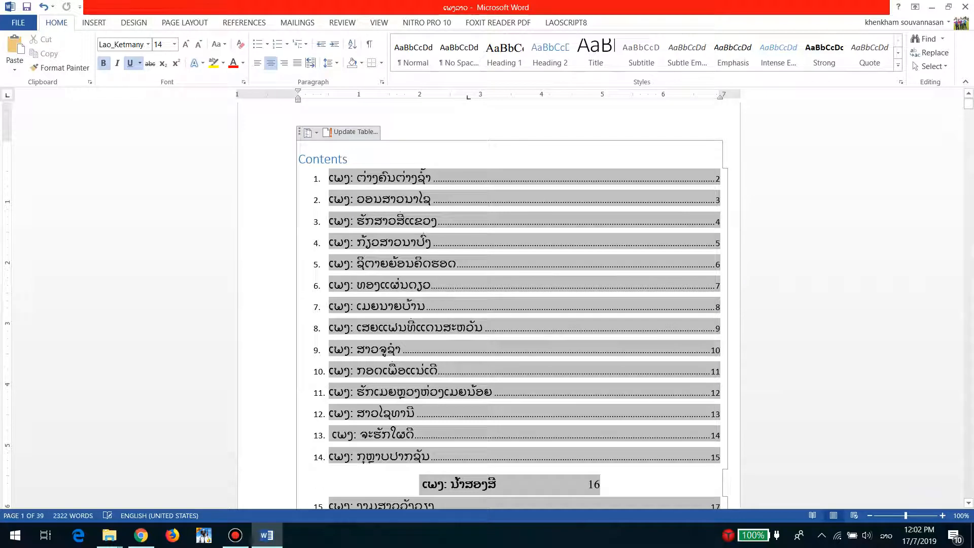
Select the table of contents entries across both pages and set their font to Lao_Ketmany2.
scroll(508, 305, "down", 12)
scroll(509, 232, "down", 15)
scroll(509, 231, "up", 8)
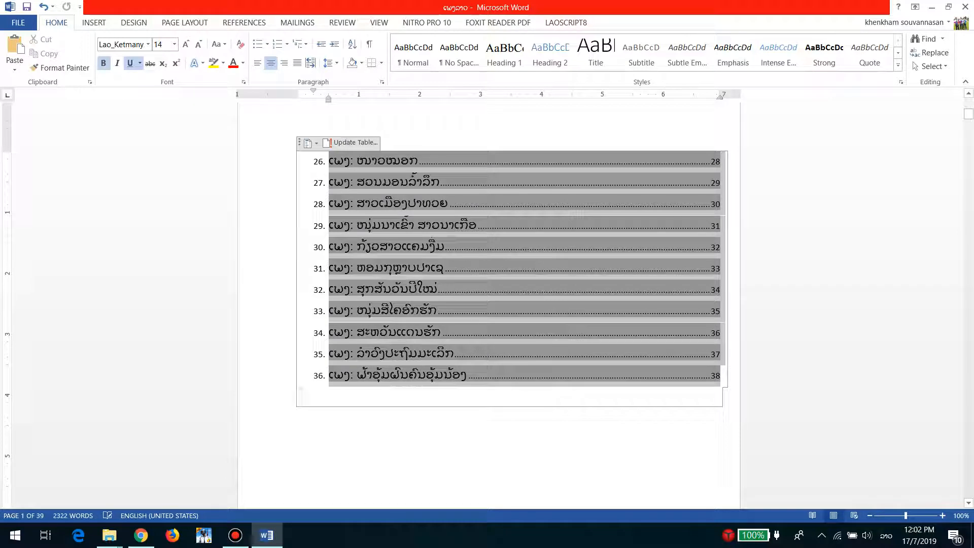
left_click(148, 44)
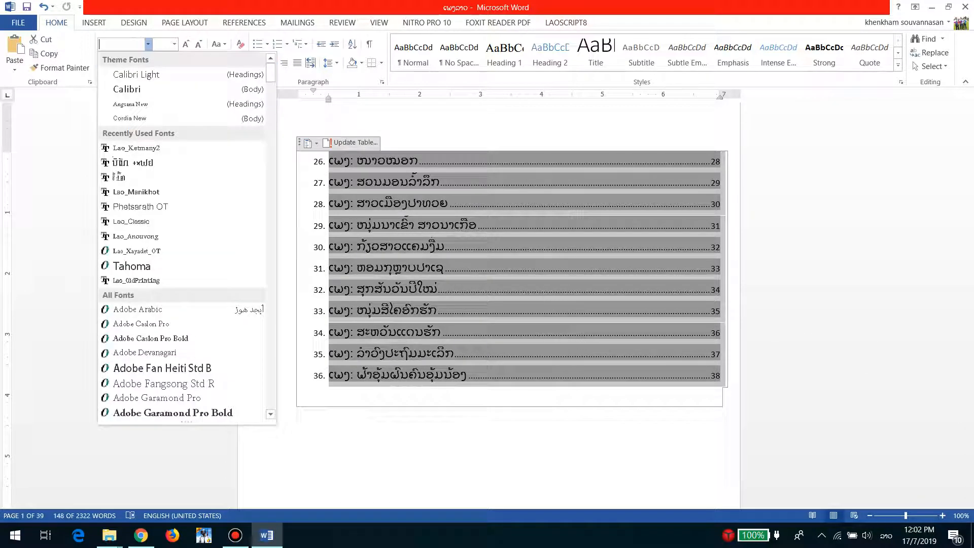
left_click(136, 147)
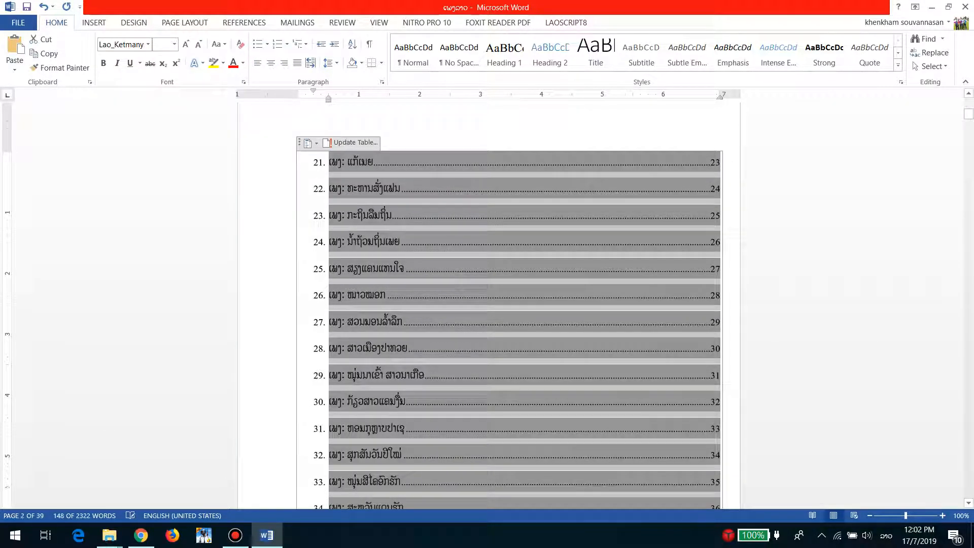
Remove the leading space in front of the centered entry ເພງ: ນ້ຳສອງສີ in the table of contents.
scroll(509, 304, "up", 3)
scroll(508, 305, "up", 10)
scroll(508, 304, "down", 3)
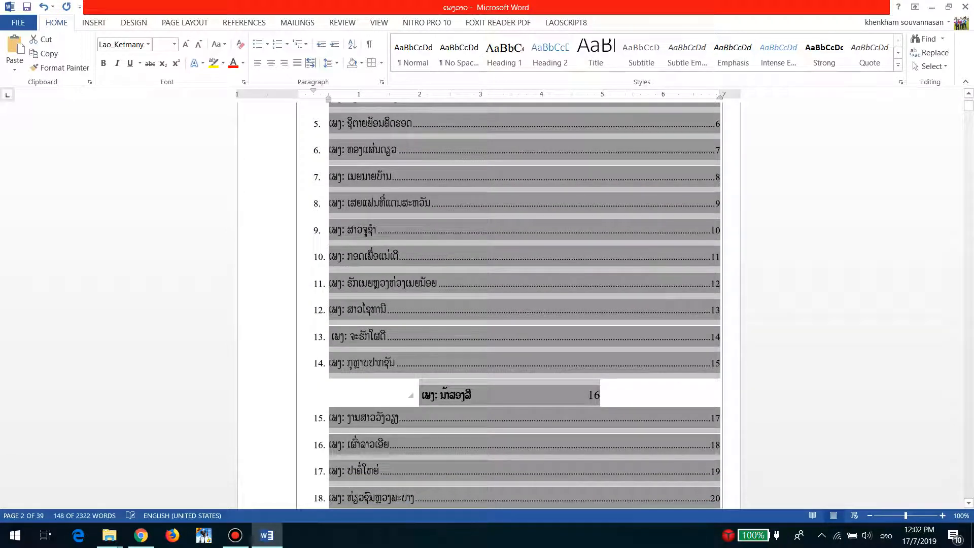
left_click(420, 395)
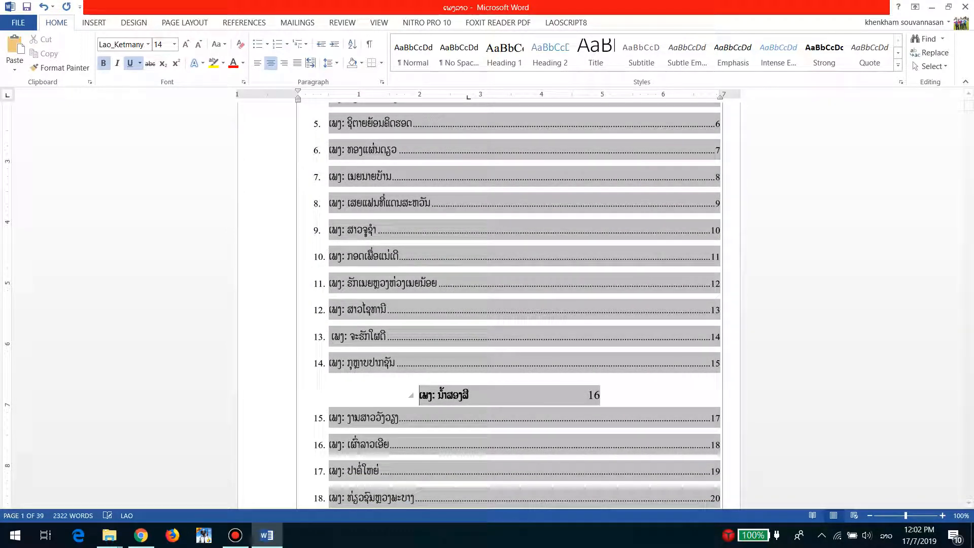
Delete the centered entry ເພງ: ນ້ຳສອງສີ from the table of contents and save the document.
key("shift+End")
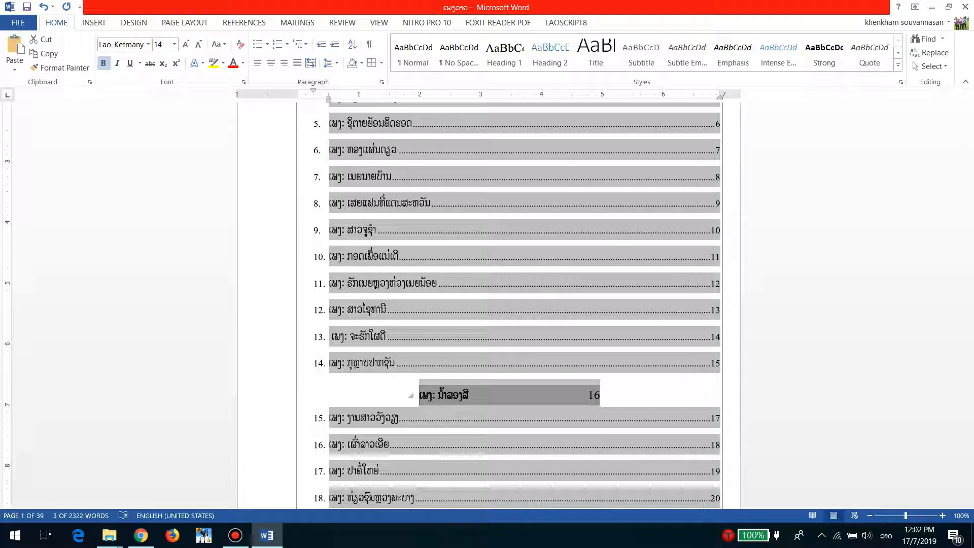
key("BackSpace")
key("BackSpace")
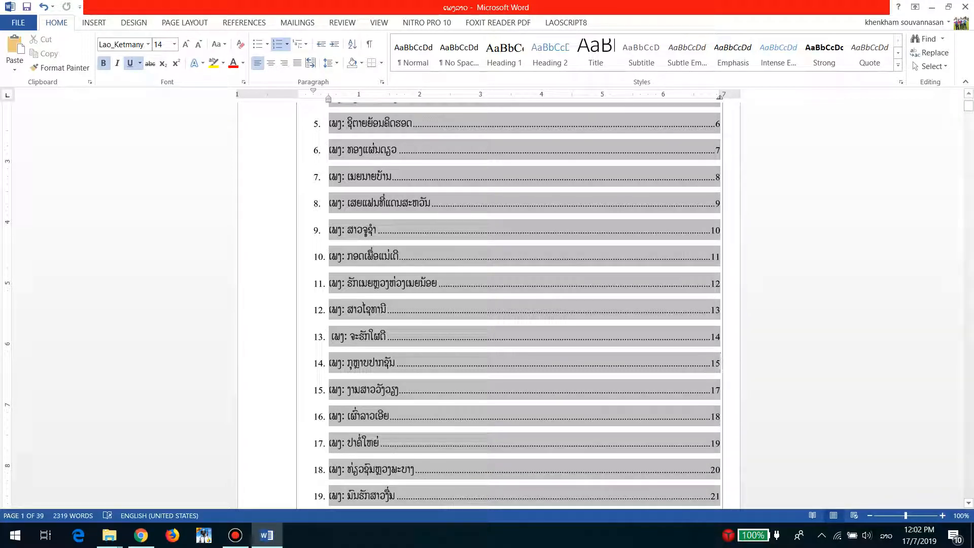
key("ctrl+s")
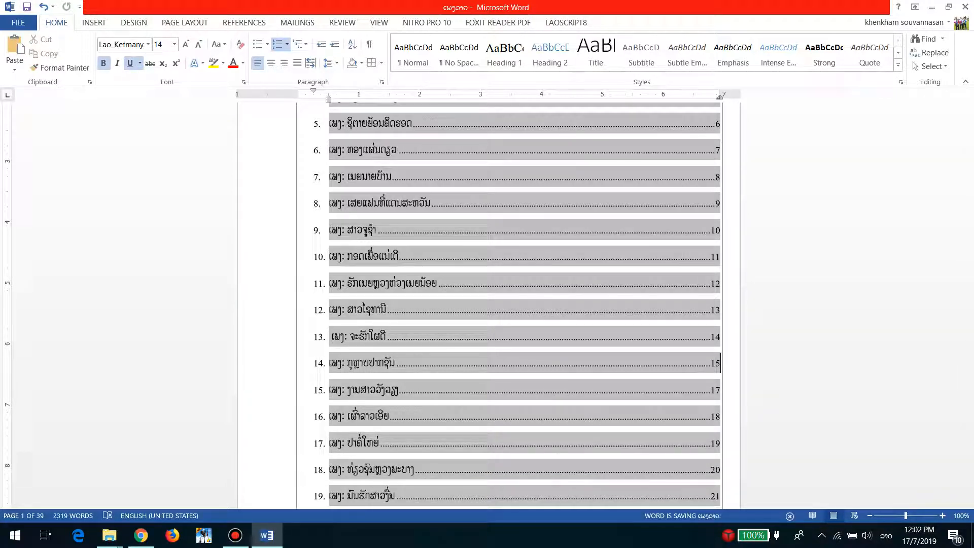
Replace the table of contents title "Contents" with ສາລະບານ.
scroll(489, 304, "up", 2)
scroll(489, 305, "down", 1)
scroll(489, 305, "up", 5)
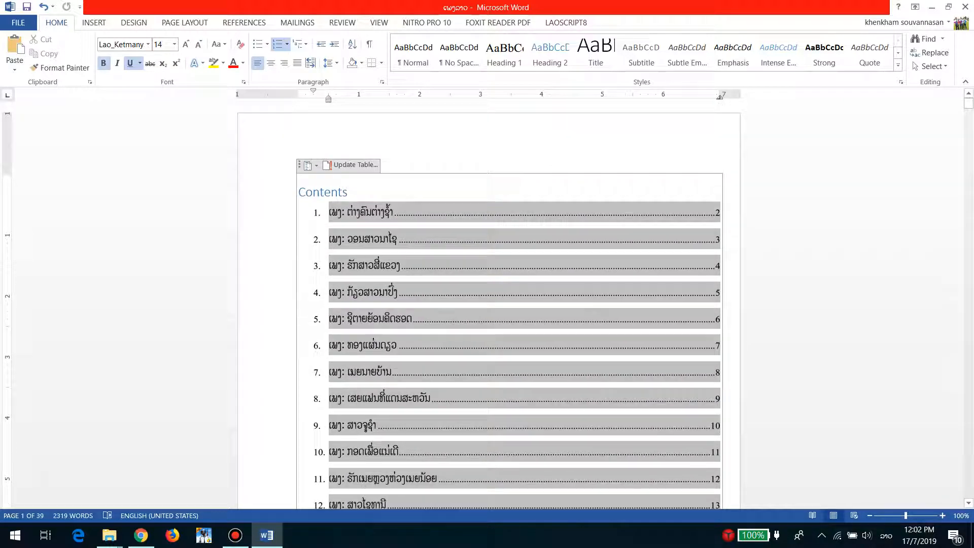
left_click(323, 193)
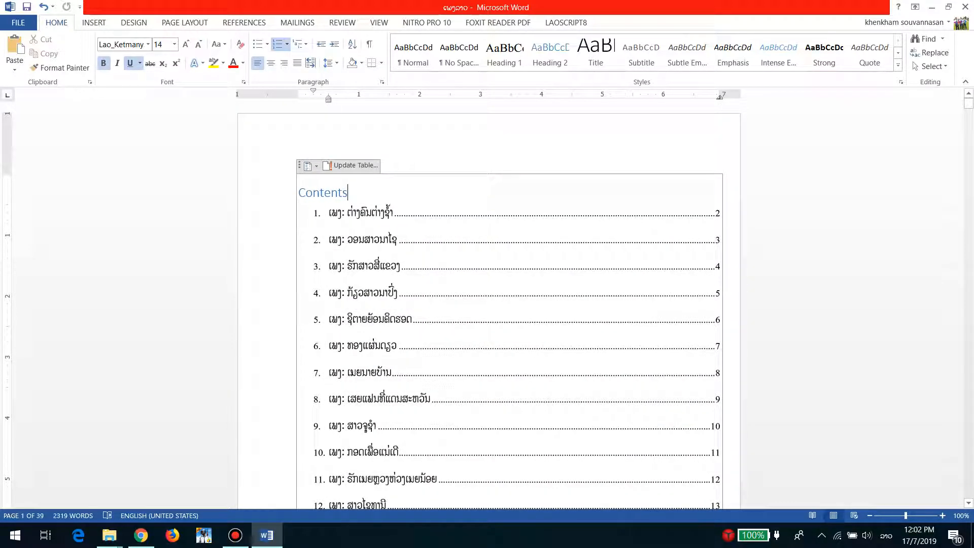
double_click(322, 193)
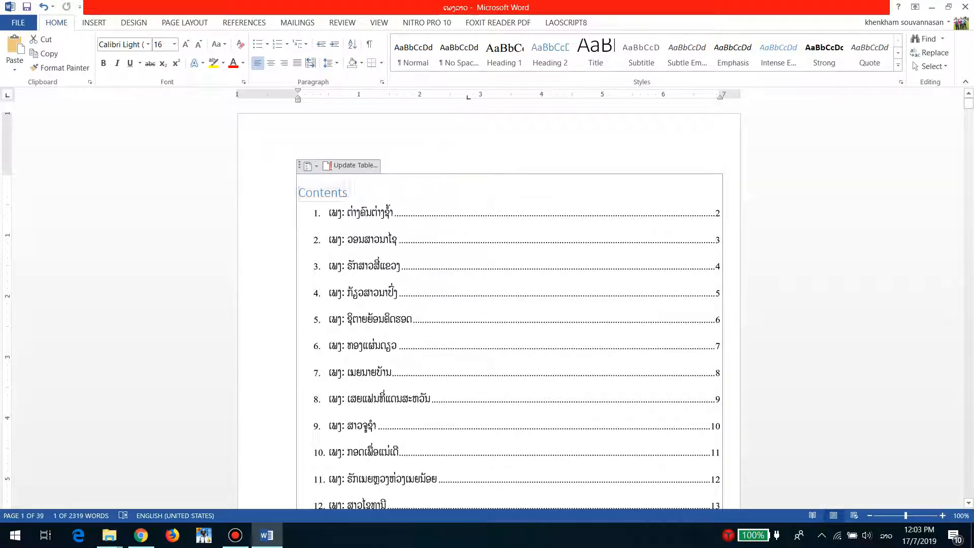
key("Delete")
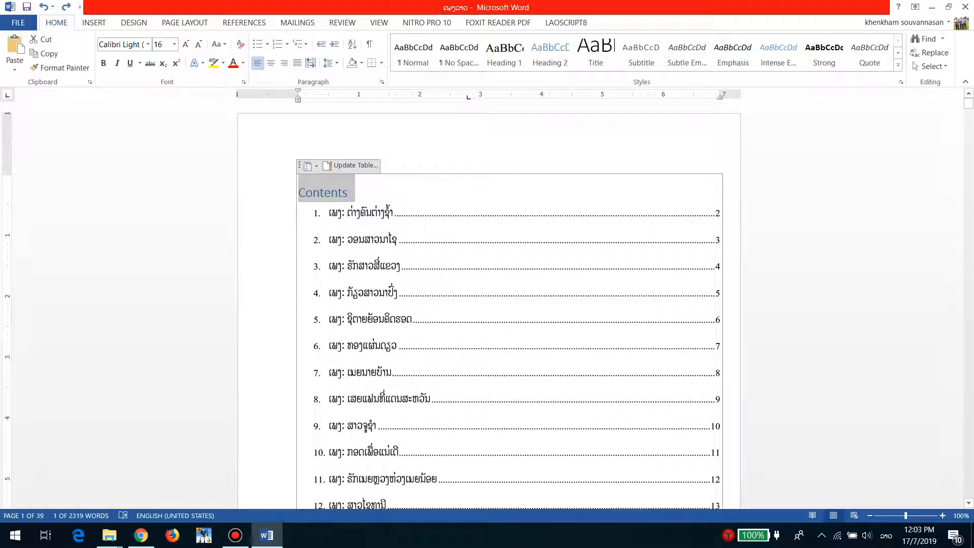
type("ສາລະ")
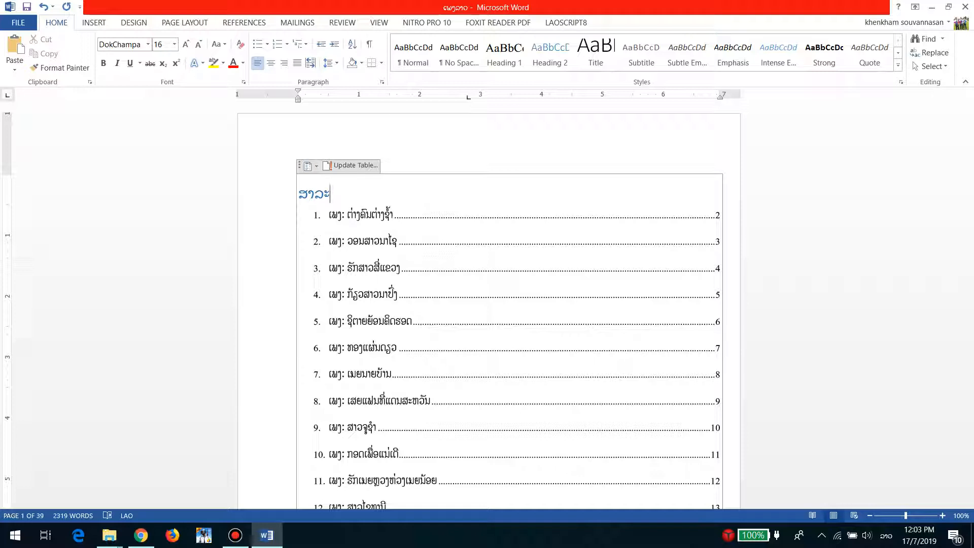
Select the ສາລະບານ title and center it above the table of contents entries.
key("shift+Left")
key("shift+Left")
key("shift+Left")
key("shift+Left")
key("shift+Left")
key("shift+Left")
key("shift+Left")
key("ctrl+e")
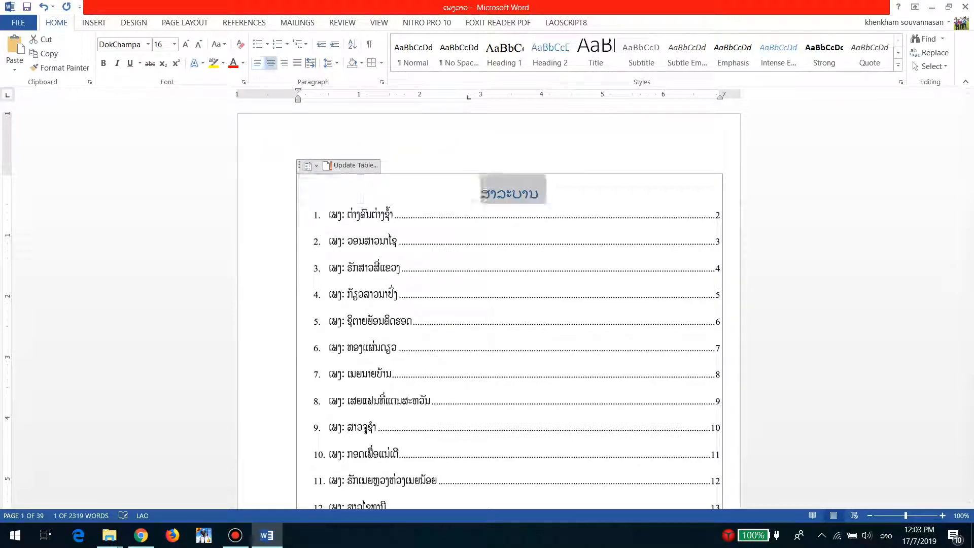
Set the font of the ສາລະບານ title to Lao_Ketmany2 and save the document.
left_click(148, 45)
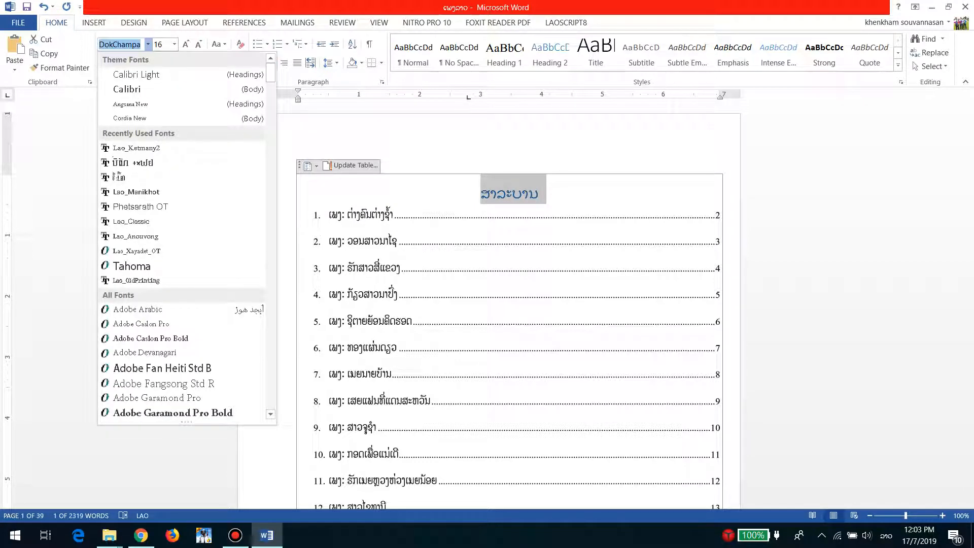
left_click(136, 148)
key("ctrl+s")
Update the table of contents with page numbers only and save the document.
scroll(487, 304, "down", 10)
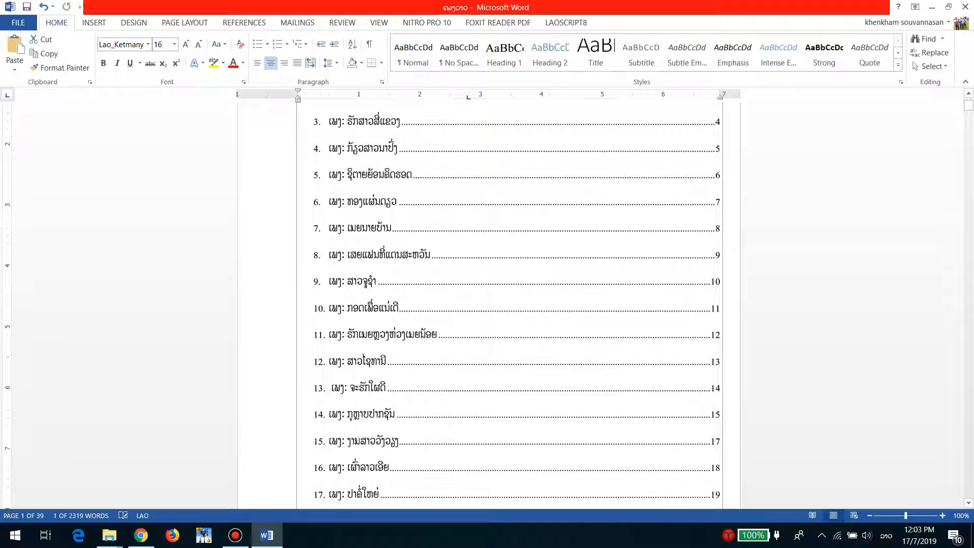
scroll(487, 305, "down", 6)
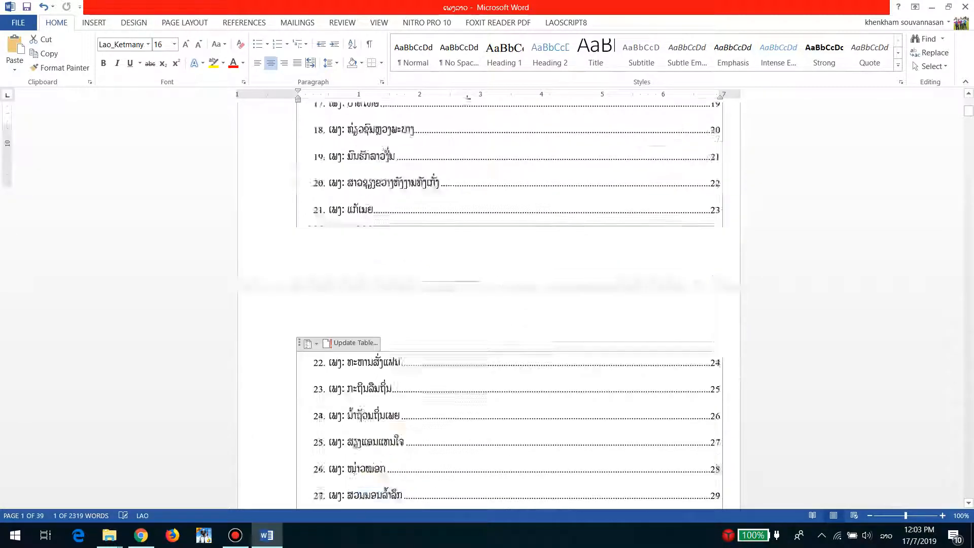
scroll(487, 305, "up", 15)
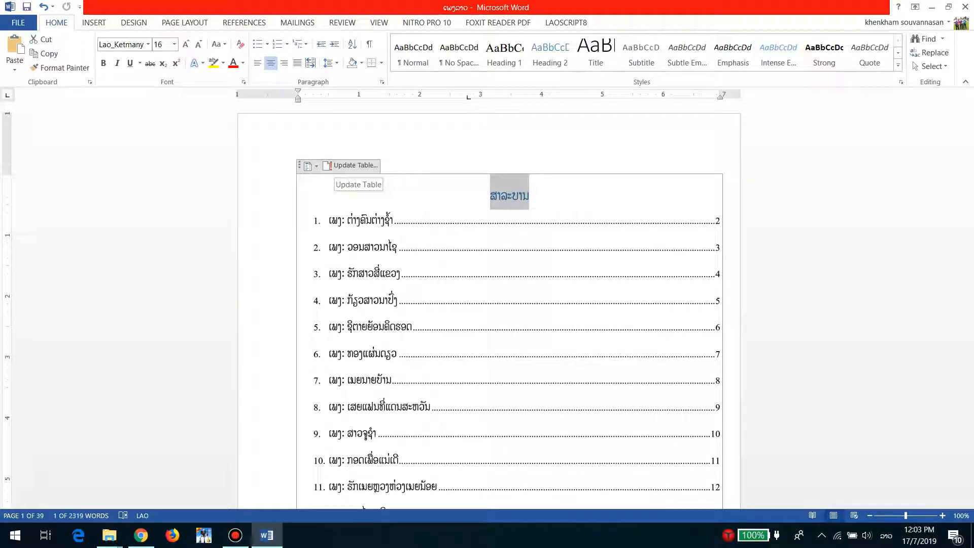
left_click(355, 165)
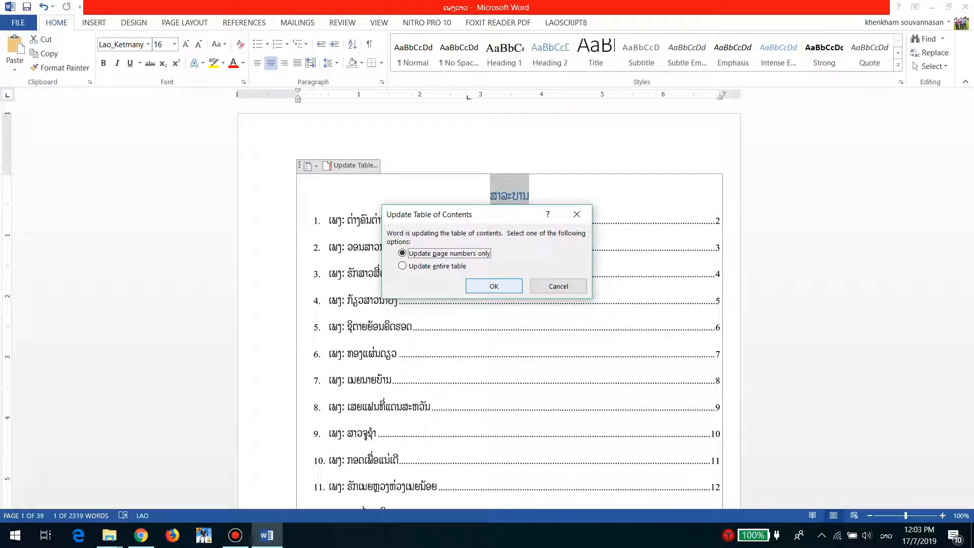
left_click(496, 285)
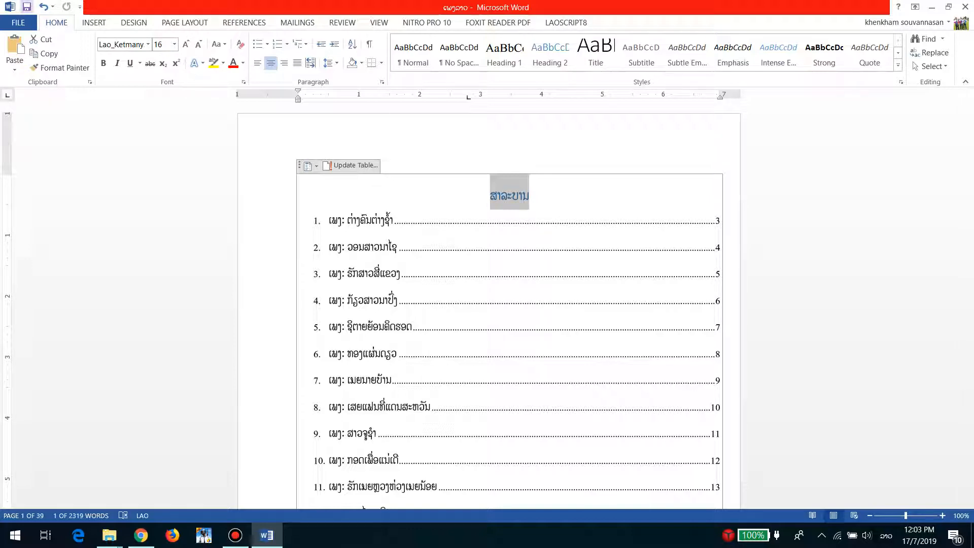
key("ctrl+s")
Examine the table of contents page numbers against the page where the first song, ເພງ: ຕ່າງຄົນຕ່າງຊ້ຳ, starts.
scroll(359, 323, "down", 15)
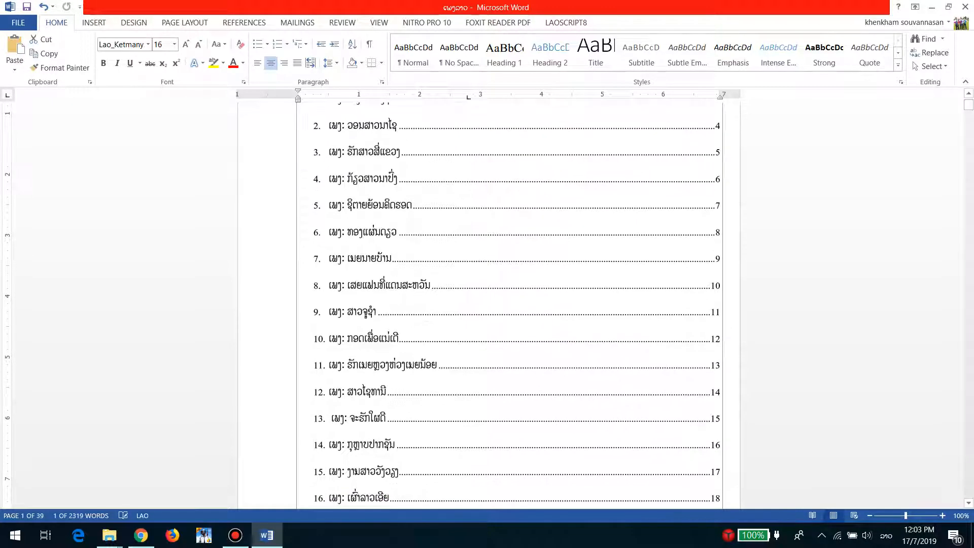
scroll(509, 499, "down", 7)
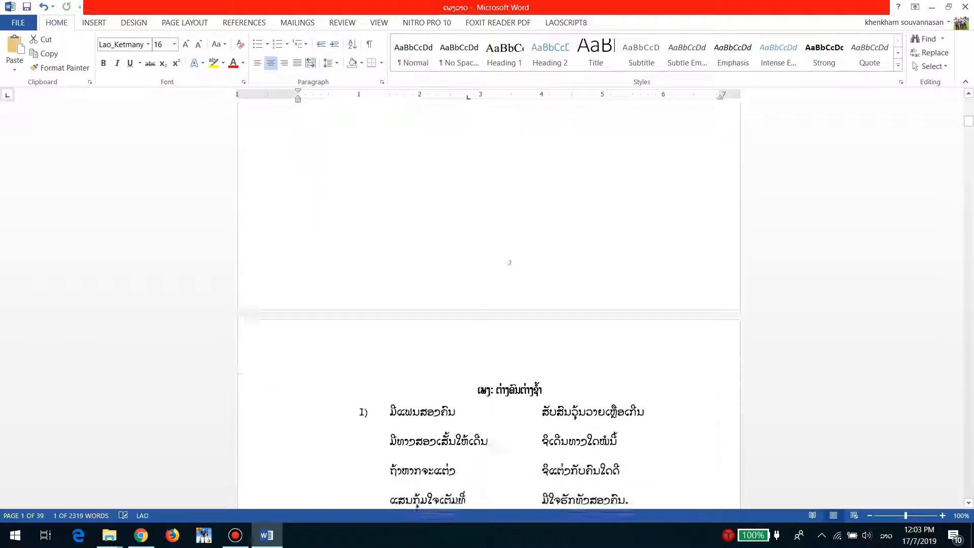
scroll(509, 200, "down", 7)
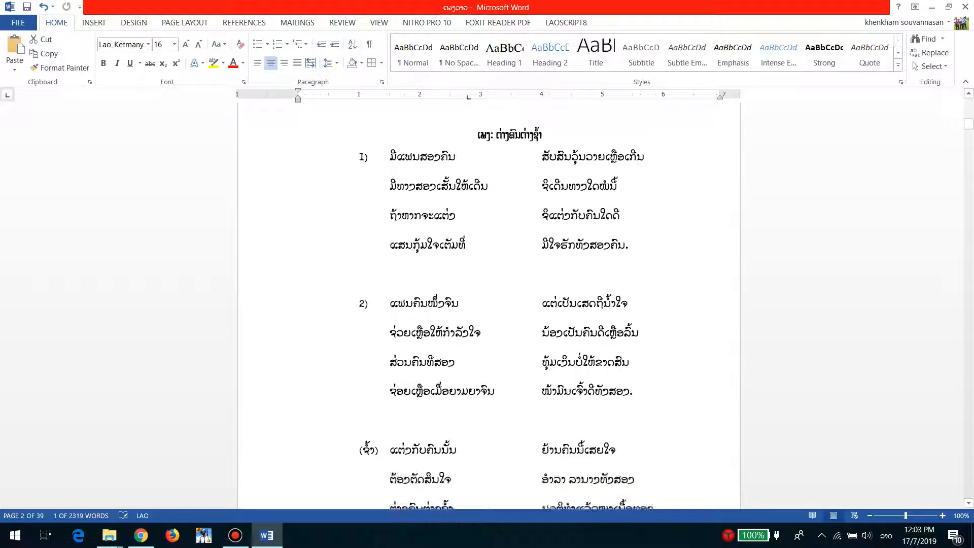
scroll(489, 300, "down", 2)
scroll(490, 299, "up", 10)
scroll(509, 304, "up", 15)
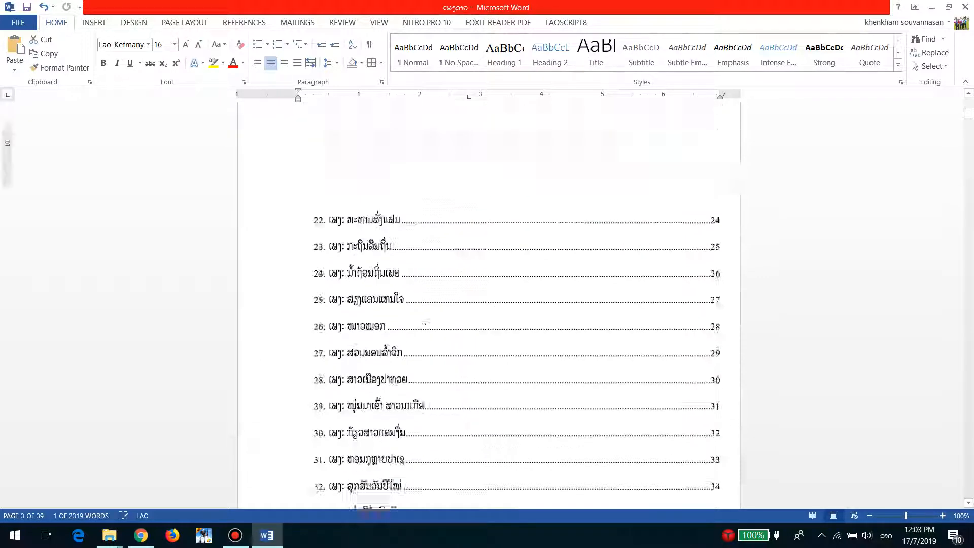
scroll(509, 305, "up", 2)
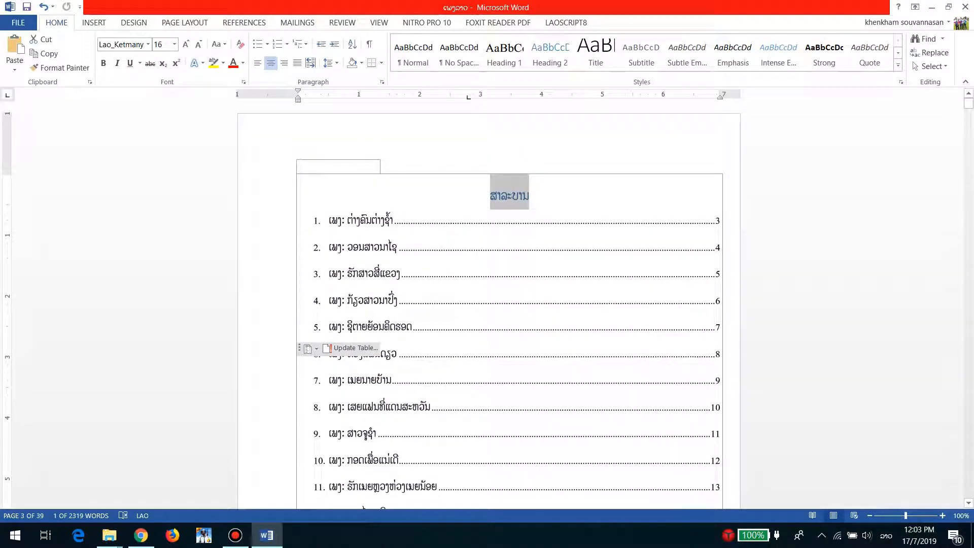
left_click_drag(720, 221, 715, 221)
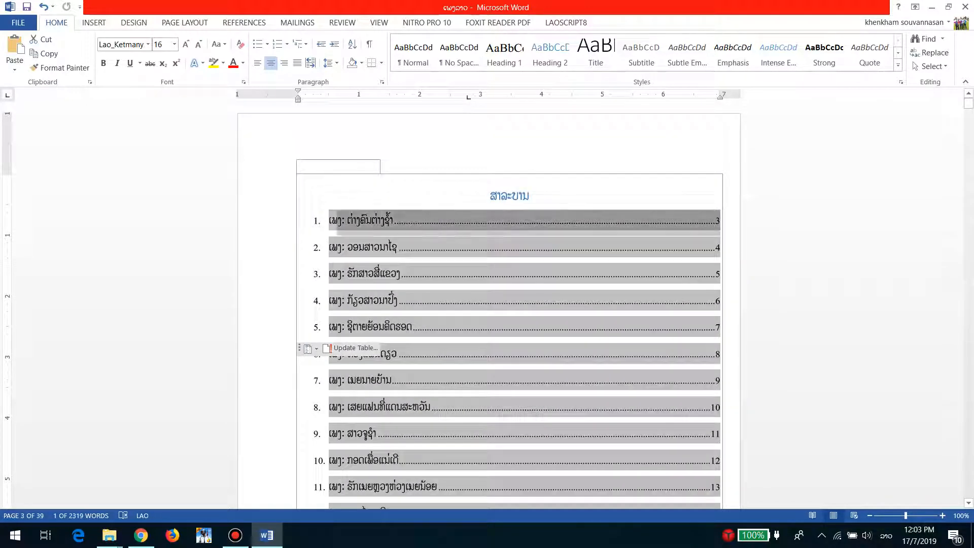
left_click(716, 221)
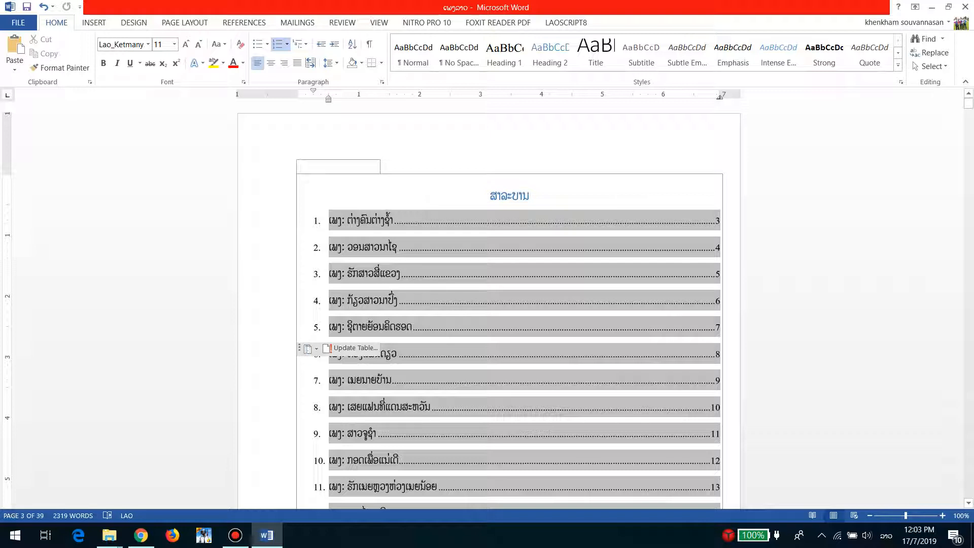
scroll(716, 153, "down", 10)
scroll(716, 153, "down", 10)
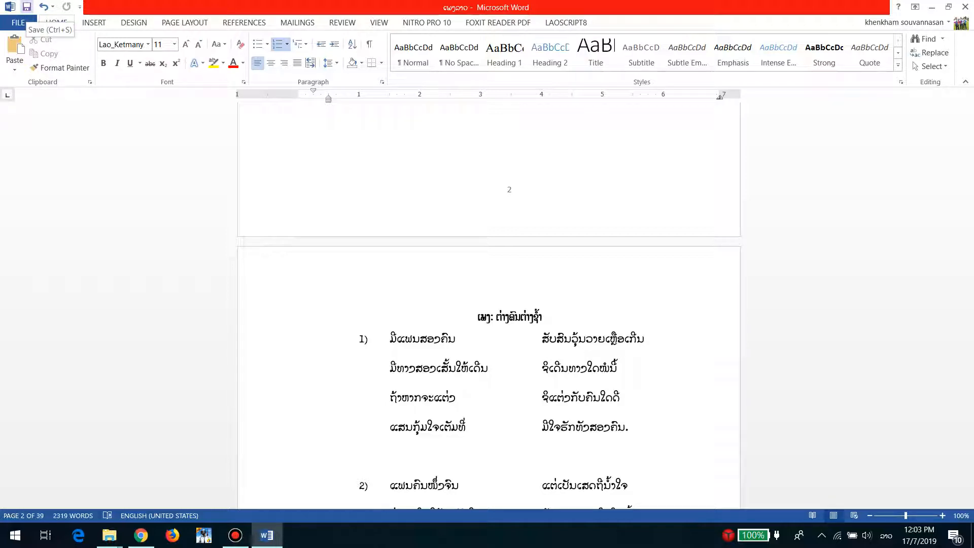
left_click(419, 256)
scroll(420, 256, "up", 12)
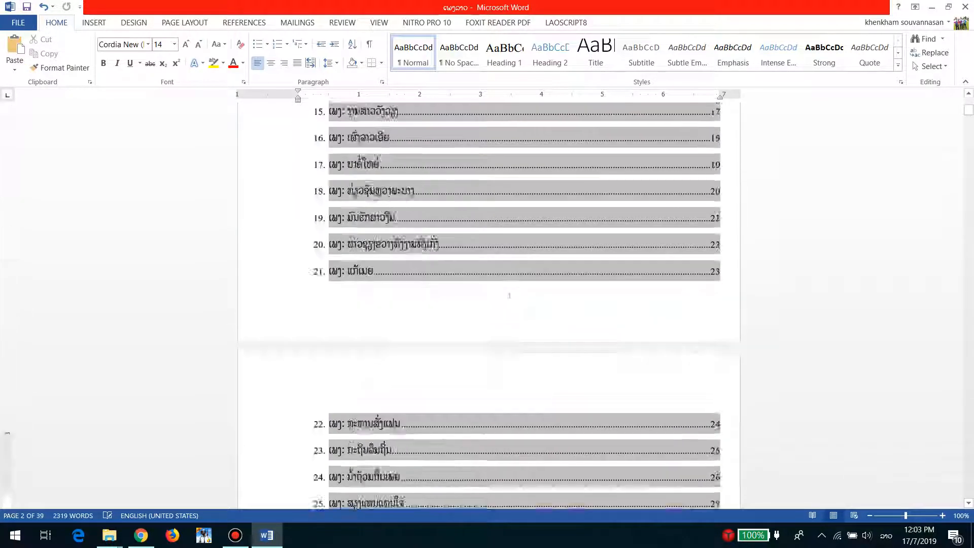
scroll(488, 304, "up", 2)
left_click(235, 535)
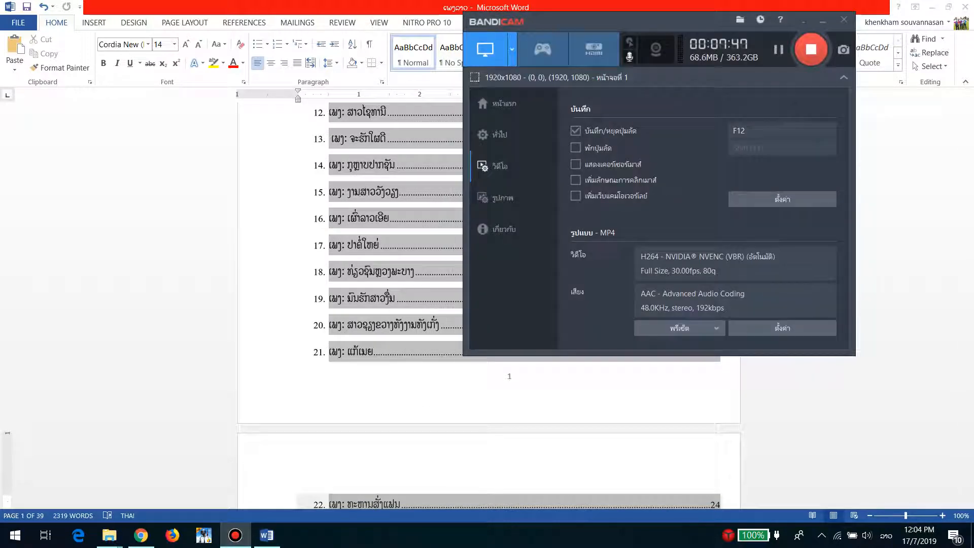